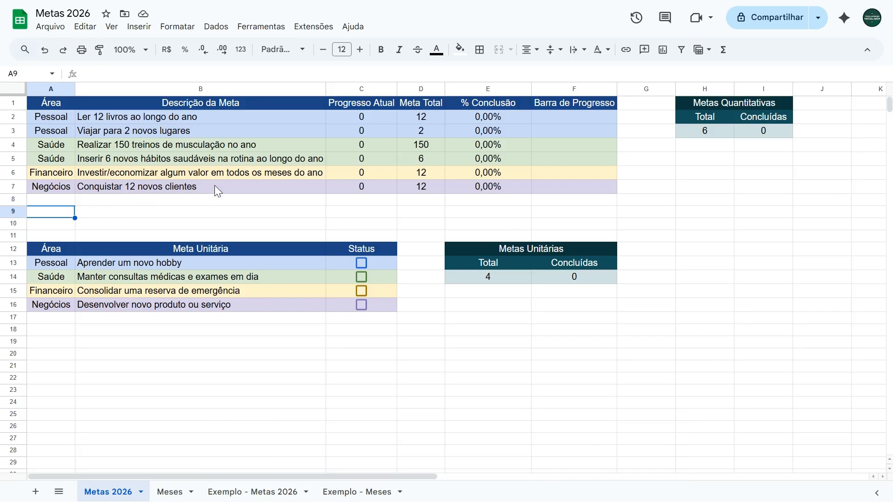
# Step: Test the Status checkboxes of the unit goals, leaving the Pessoal, Saúde and Financeiro goals ticked
pyautogui.click(359, 268)
pyautogui.click(361, 278)
pyautogui.click(362, 289)
pyautogui.click(362, 290)
pyautogui.click(360, 278)
pyautogui.click(362, 262)
pyautogui.click(362, 262)
pyautogui.click(363, 277)
pyautogui.click(360, 290)
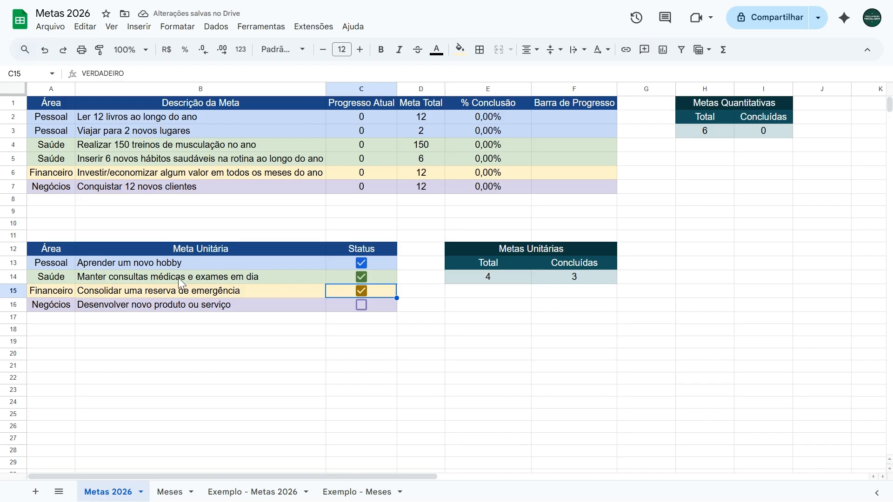
pyautogui.click(363, 296)
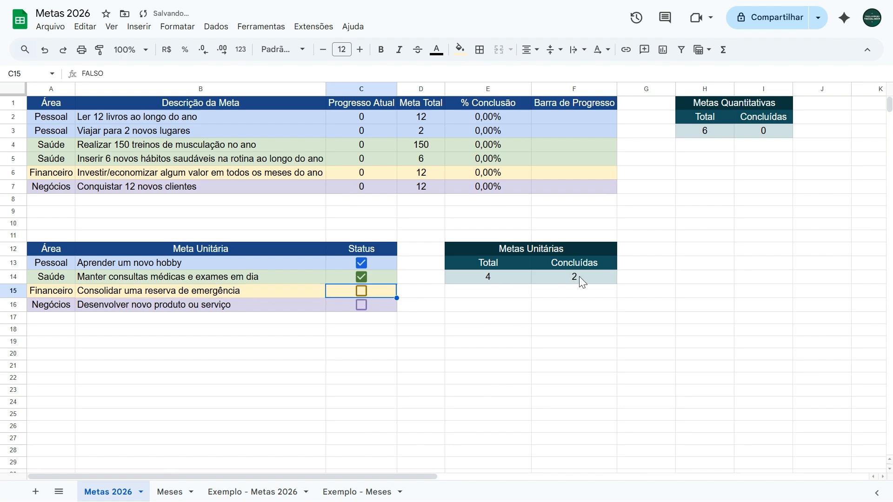
pyautogui.click(361, 290)
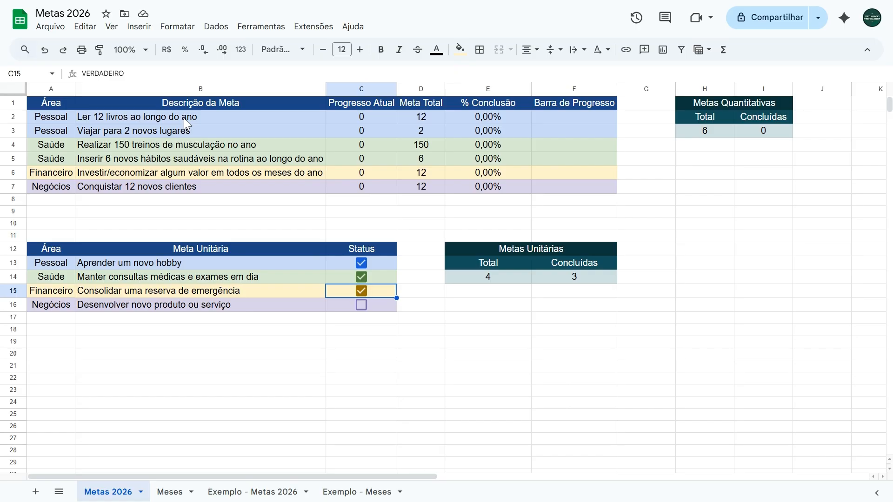
# Step: On the Meses sheet, enter Livros counts of 1 for janeiro, março, junho and agosto and 2 for maio, and check the Metas 2026 sheet
pyautogui.click(173, 492)
pyautogui.write('1')
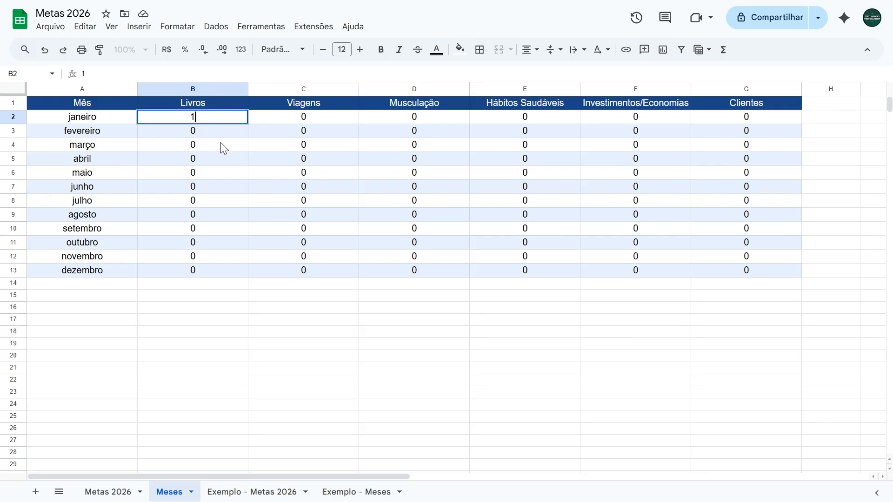
pyautogui.click(220, 142)
pyautogui.write('1')
pyautogui.press('Down')
pyautogui.press('Down')
pyautogui.write('2')
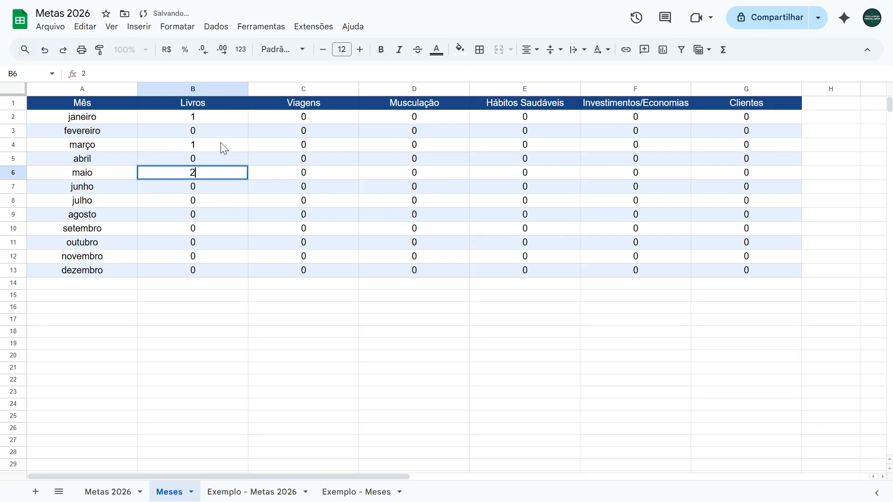
pyautogui.press('Return')
pyautogui.write('1')
pyautogui.press('Down')
pyautogui.press('Down')
pyautogui.write('1')
pyautogui.press('Return')
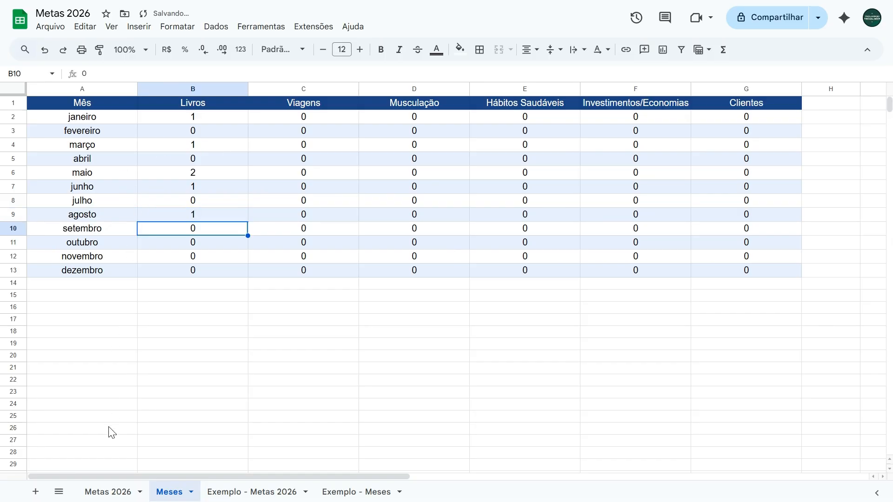
pyautogui.click(109, 491)
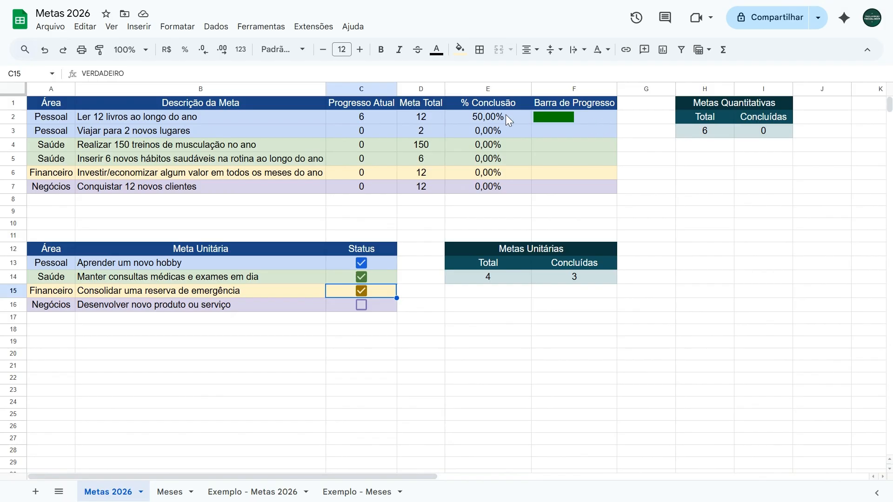
# Step: In Meses, set Livros to 1 for abril, julho and novembro and 2 for outubro, and return to Metas 2026
pyautogui.click(176, 489)
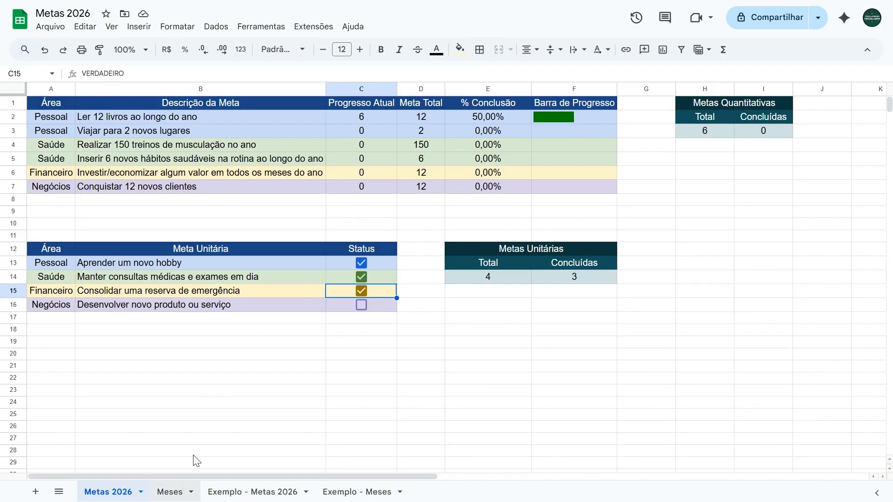
pyautogui.press('Up')
pyautogui.press('Up')
pyautogui.press('Up')
pyautogui.press('Up')
pyautogui.press('Up')
pyautogui.write('1')
pyautogui.press('Return')
pyautogui.press('Down')
pyautogui.press('Down')
pyautogui.write('1')
pyautogui.press('Return')
pyautogui.press('Down')
pyautogui.press('Down')
pyautogui.write('2')
pyautogui.press('Return')
pyautogui.write('1')
pyautogui.press('Return')
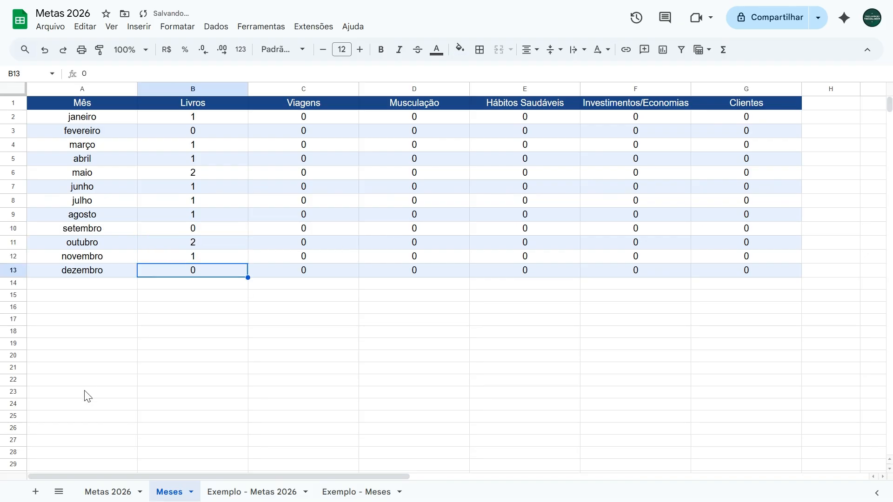
pyautogui.click(108, 492)
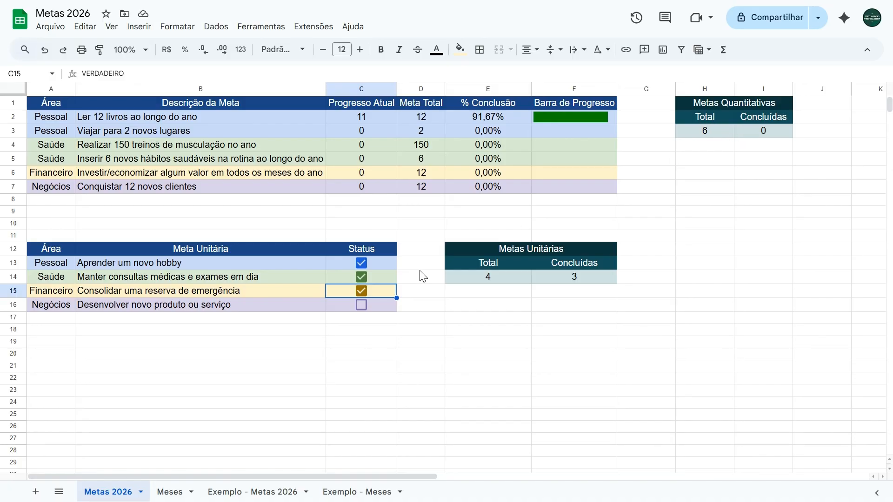
# Step: Set the Livros count for dezembro to 1 on the Meses sheet and check the reading goal on Metas 2026
pyautogui.click(165, 491)
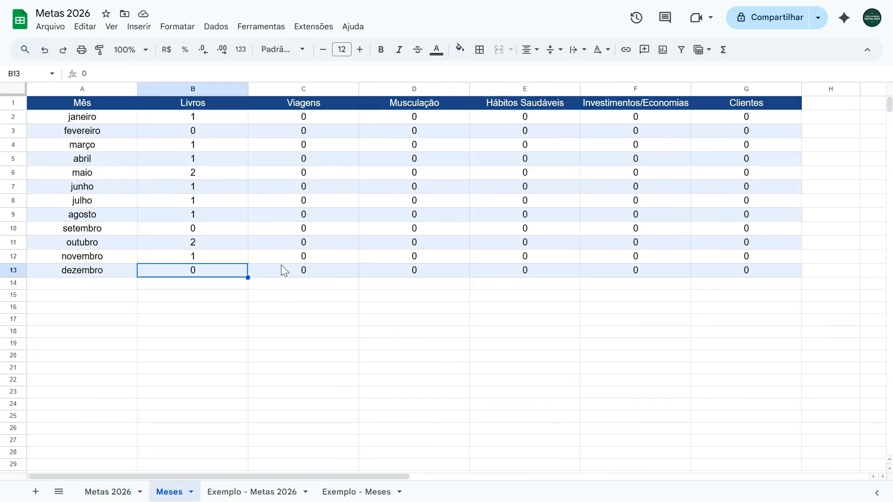
pyautogui.write('1')
pyautogui.press('Up')
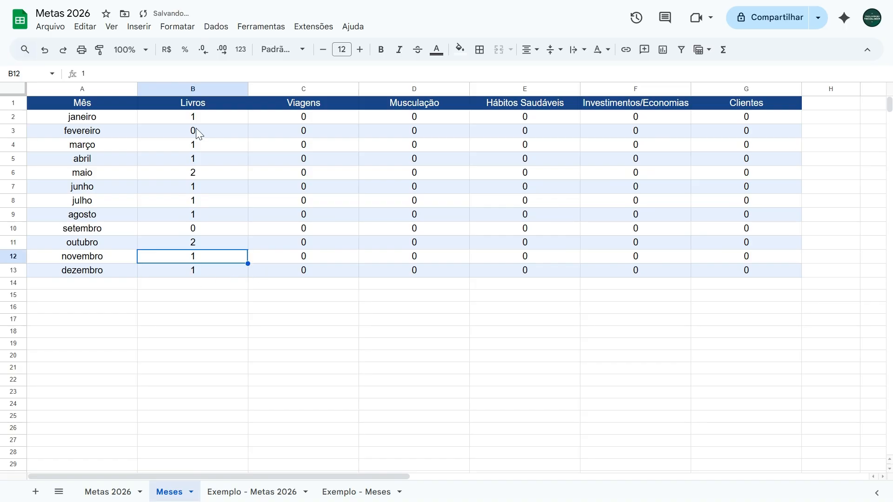
pyautogui.click(112, 494)
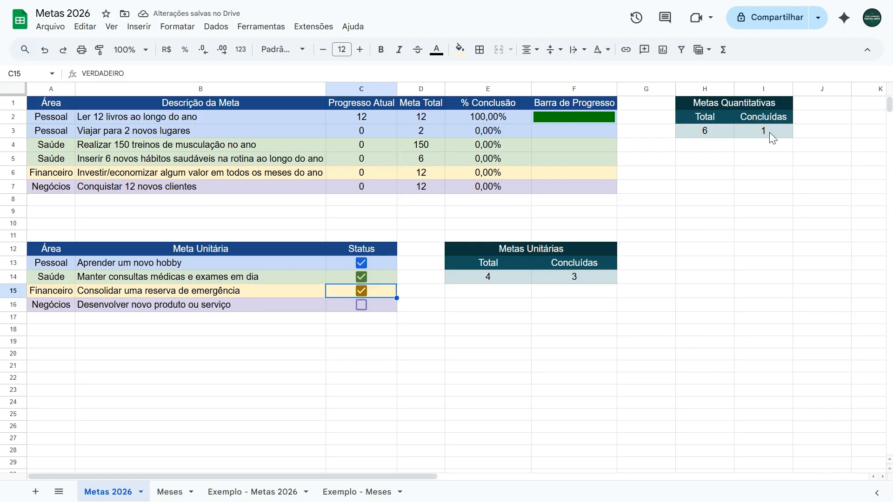
pyautogui.click(383, 227)
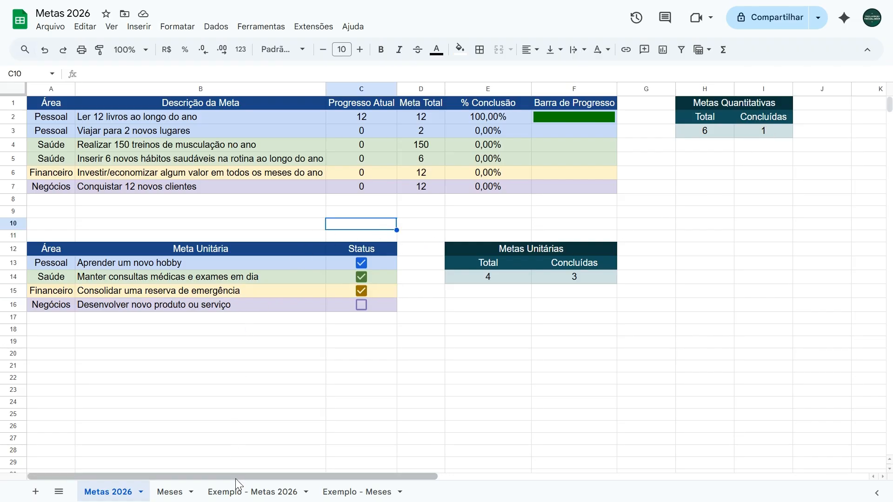
# Step: Examine the layout of the Exemplo - Metas 2026 and Exemplo - Meses sheets
pyautogui.click(232, 492)
pyautogui.click(211, 382)
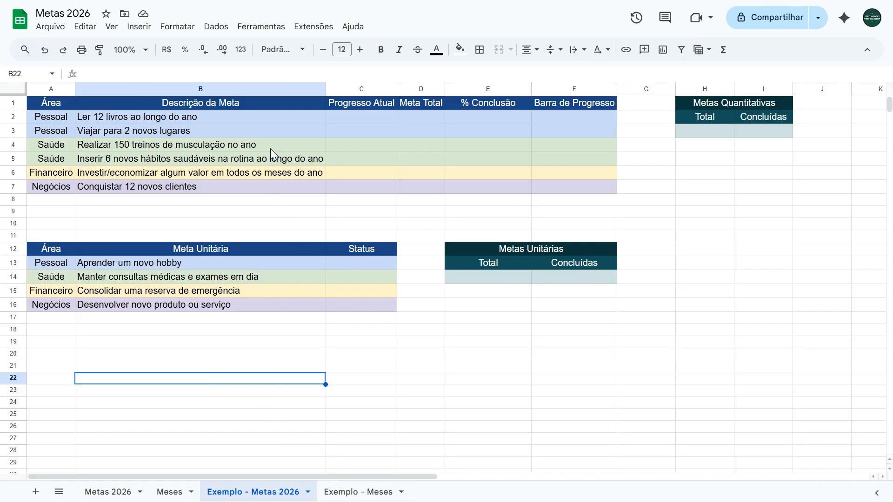
pyautogui.click(355, 491)
pyautogui.click(533, 165)
pyautogui.click(119, 117)
pyautogui.click(123, 128)
pyautogui.click(124, 143)
pyautogui.click(160, 149)
# Step: Try Livros counts of 1 for janeiro and 2 for março on Exemplo - Meses, and undo both entries
pyautogui.click(129, 117)
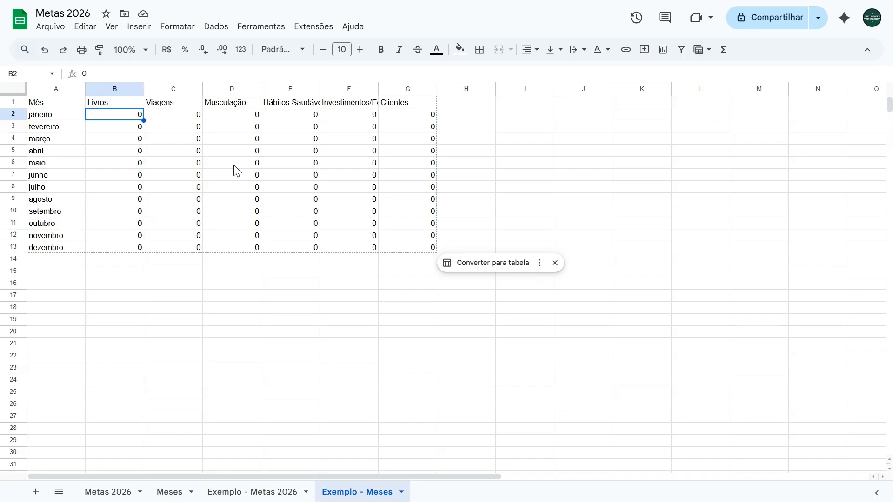
pyautogui.write('1')
pyautogui.press('Down')
pyautogui.press('Down')
pyautogui.write('2')
pyautogui.press('Return')
pyautogui.hotkey('ctrl', 'z')
pyautogui.hotkey('ctrl', 'z')
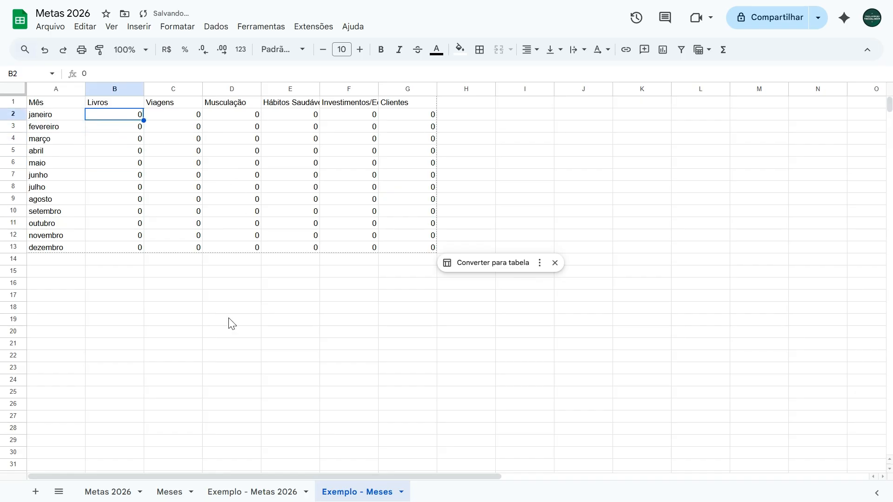
# Step: Return to the Exemplo - Metas 2026 sheet and review each goal in the Meta Unitária table
pyautogui.click(253, 486)
pyautogui.click(409, 369)
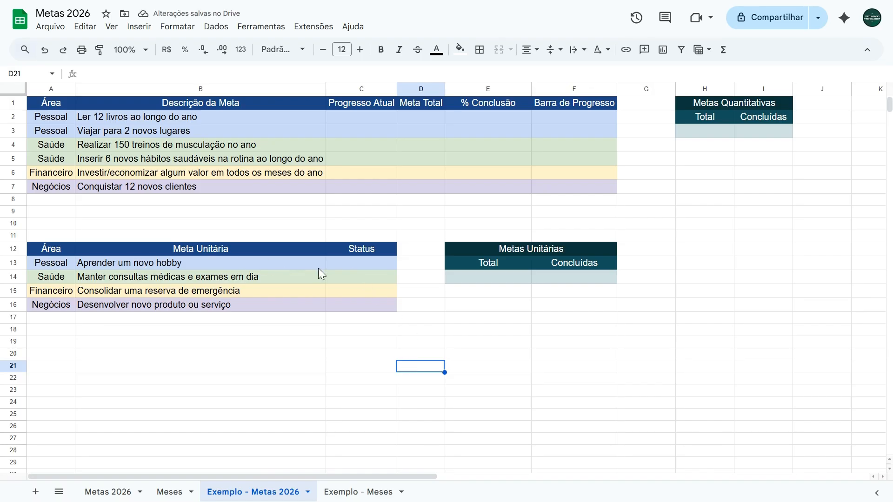
pyautogui.click(172, 263)
pyautogui.click(166, 278)
pyautogui.click(159, 292)
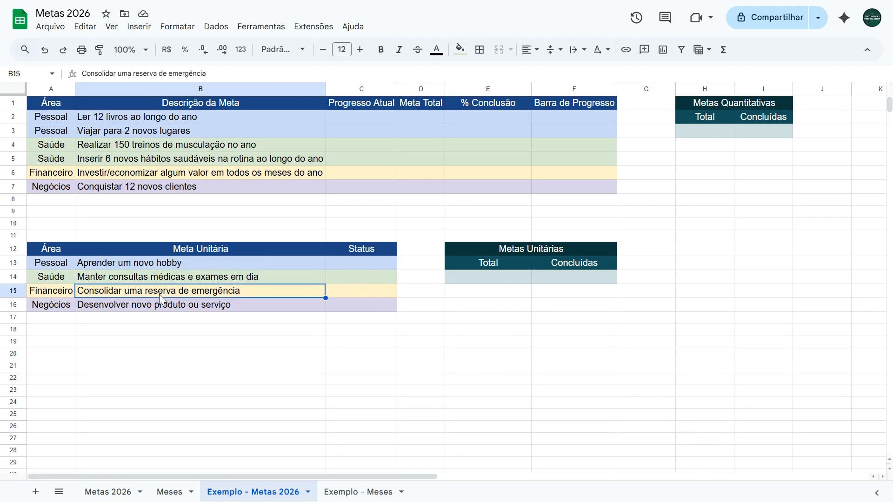
pyautogui.click(158, 309)
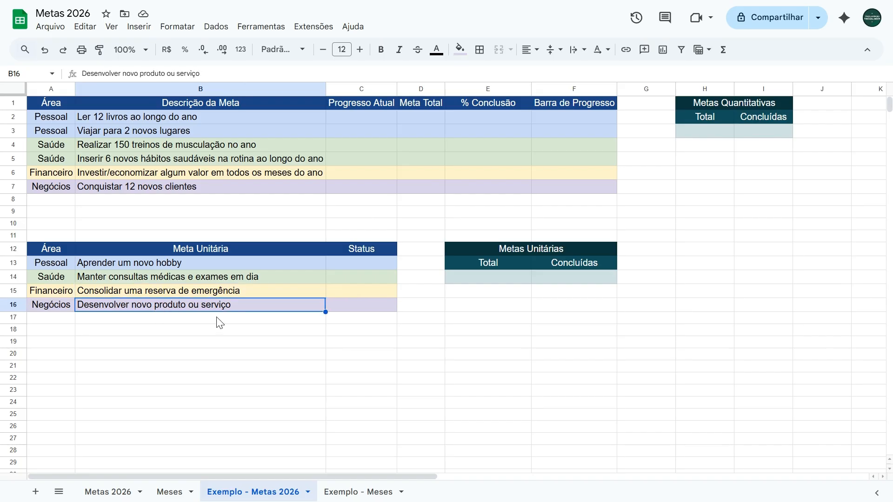
# Step: Insert checkboxes in the Status cells C13:C16 and tick those for the Pessoal and Financeiro goals
pyautogui.click(361, 269)
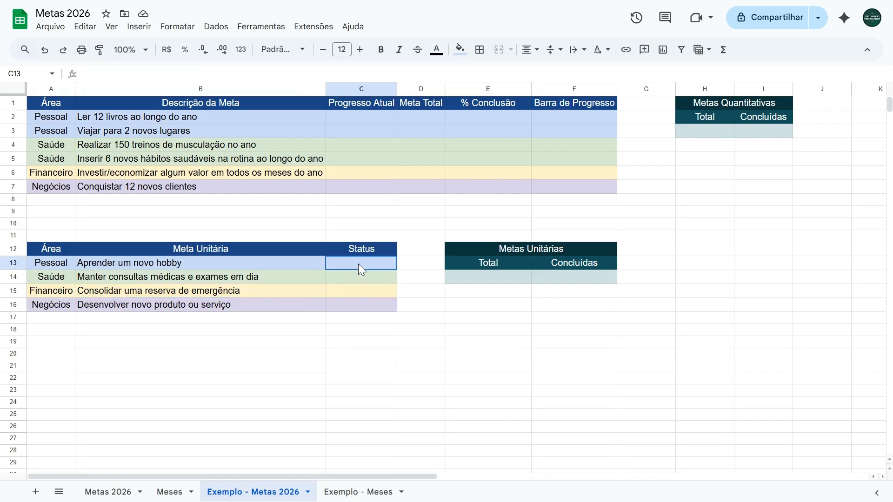
pyautogui.moveTo(359, 265); pyautogui.dragTo(365, 300)
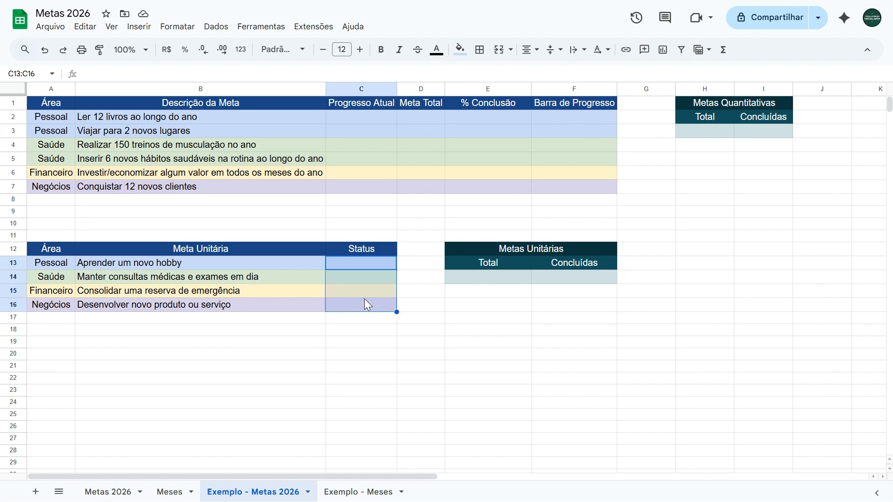
pyautogui.click(145, 29)
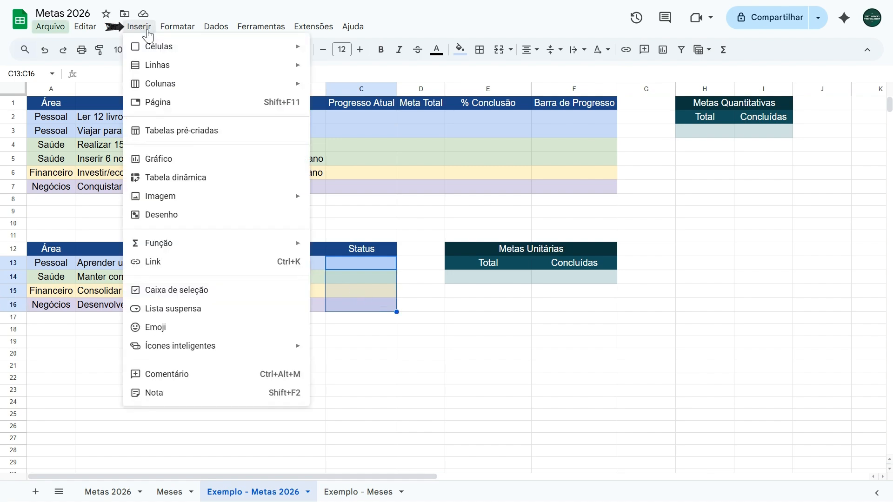
pyautogui.click(167, 293)
pyautogui.click(266, 321)
pyautogui.click(362, 263)
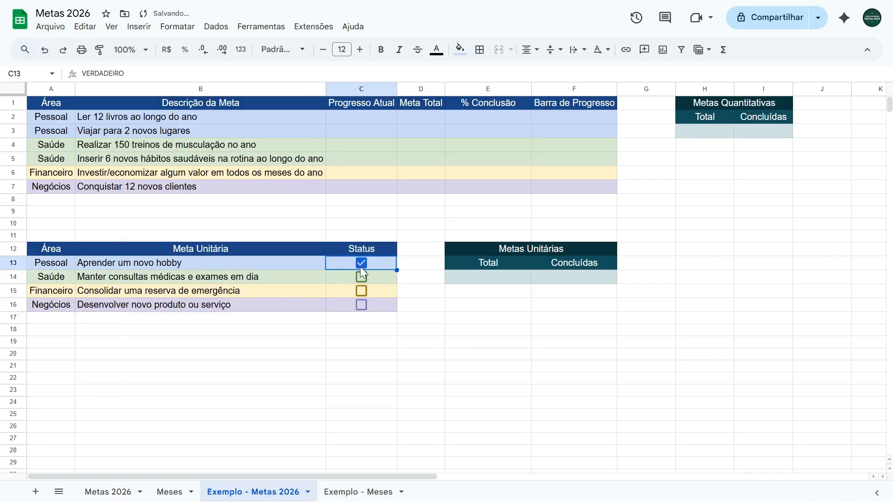
pyautogui.click(361, 291)
# Step: Count the unit goals in the Total cell E14 under Metas Unitárias with =CONT.VALORES(B13:B16)
pyautogui.click(490, 276)
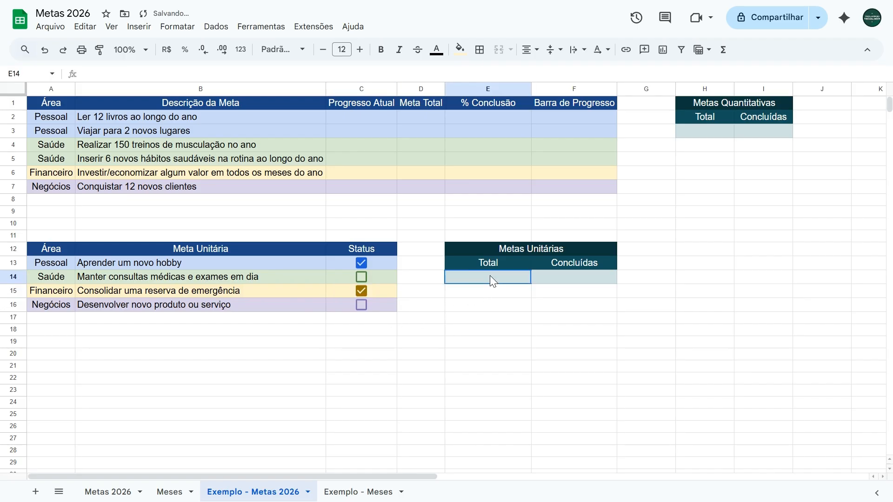
pyautogui.moveTo(105, 266); pyautogui.dragTo(106, 309)
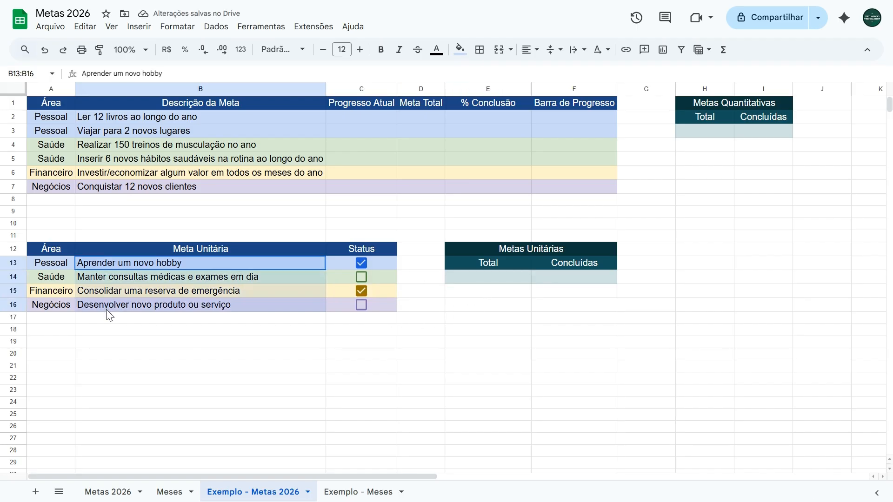
pyautogui.click(539, 279)
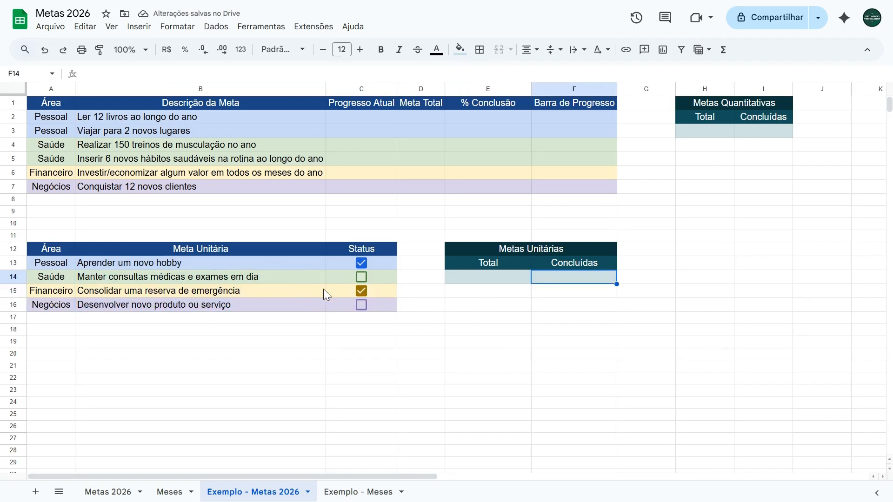
pyautogui.click(478, 282)
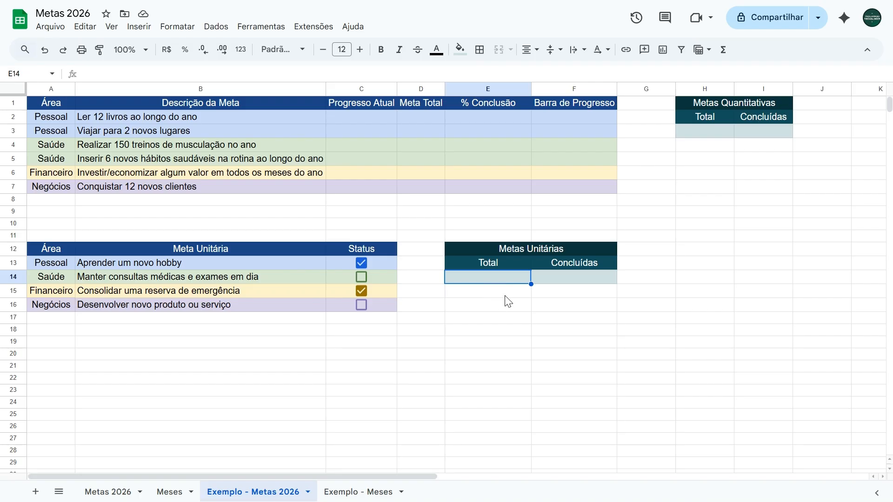
pyautogui.write('=cont.valores')
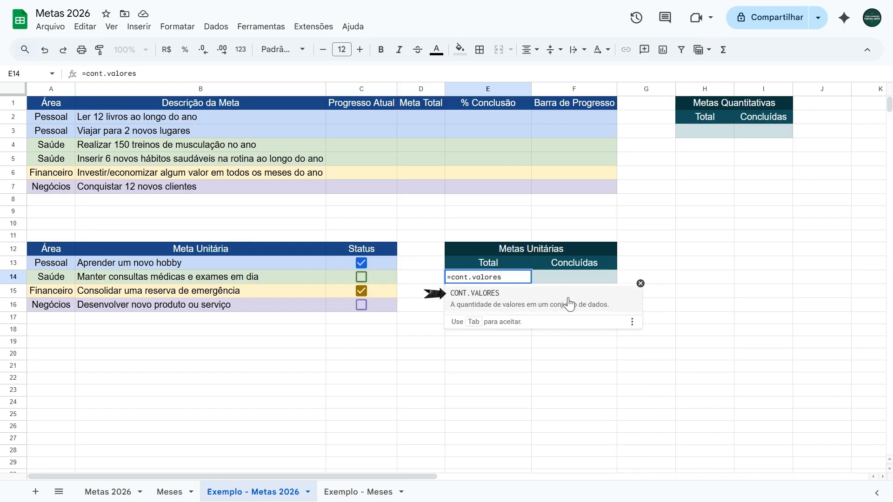
pyautogui.click(543, 308)
pyautogui.moveTo(141, 261); pyautogui.dragTo(135, 305)
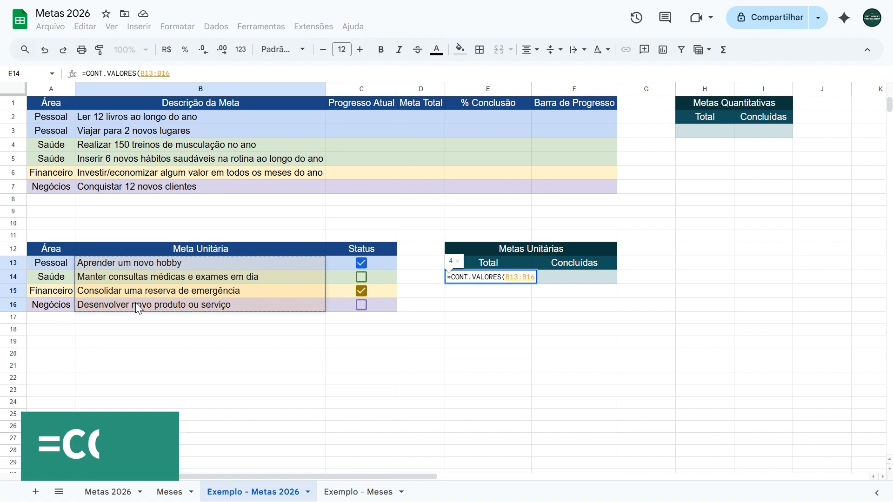
pyautogui.write(')')
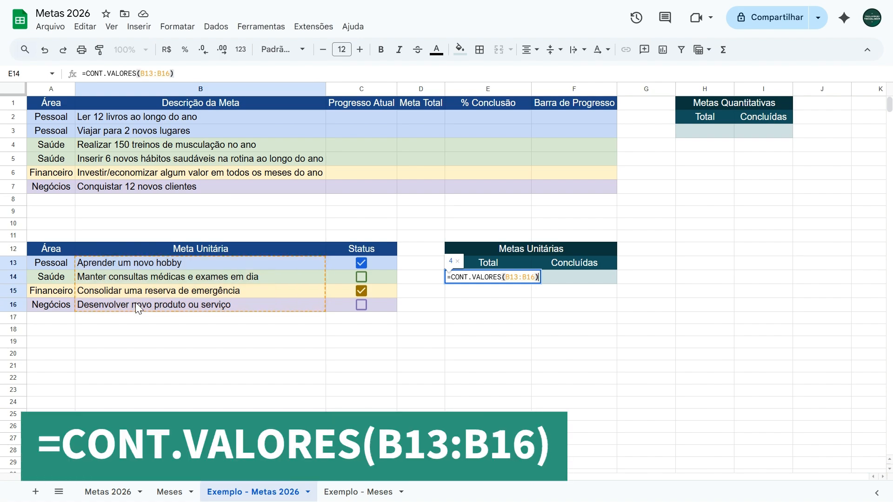
pyautogui.press('Return')
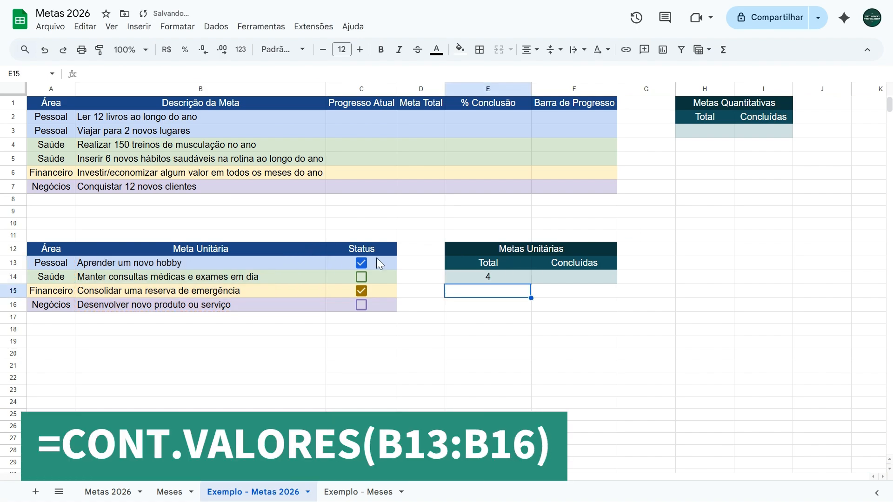
# Step: Inspect the value behind the Pessoal goal's Status checkbox by unticking it and ticking it again
pyautogui.click(559, 278)
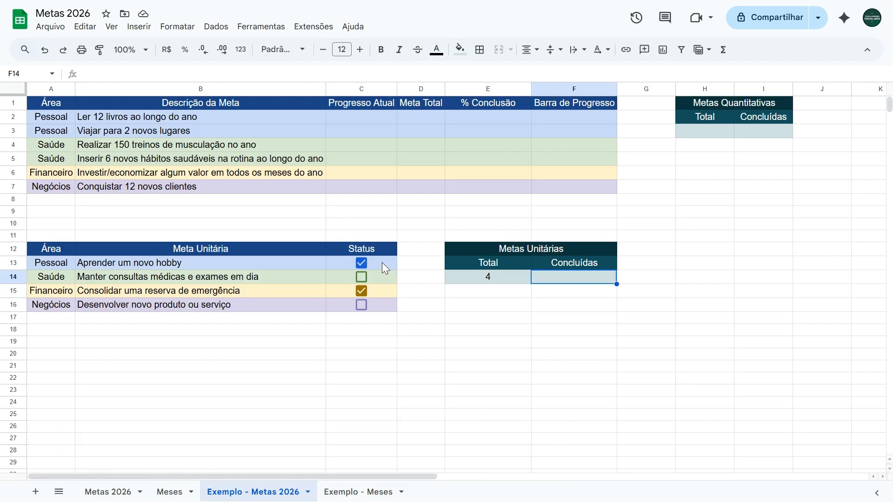
pyautogui.moveTo(381, 263); pyautogui.dragTo(378, 308)
pyautogui.click(457, 309)
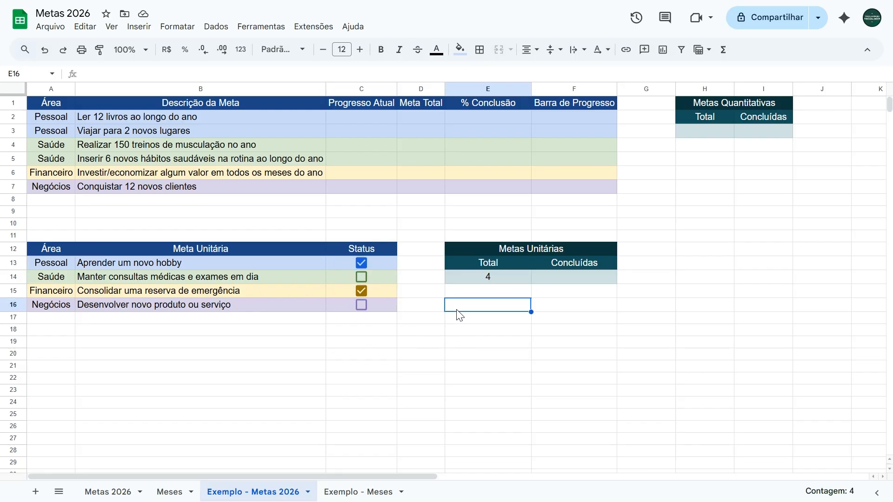
pyautogui.click(377, 263)
pyautogui.click(363, 262)
pyautogui.click(363, 263)
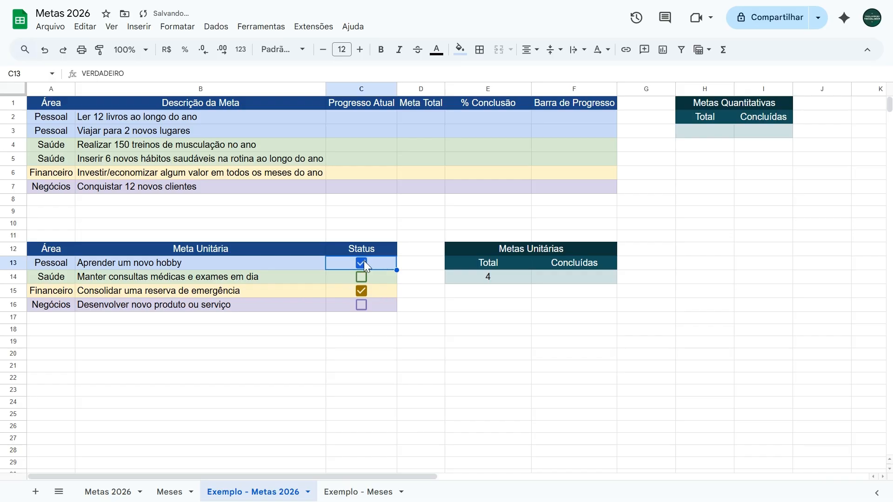
# Step: Examine the logical value stored in Status cell C13, toggling the Pessoal goal's checkbox off and on again
pyautogui.doubleClick(120, 74)
pyautogui.press('Escape')
pyautogui.click(413, 265)
pyautogui.click(379, 266)
pyautogui.click(362, 263)
pyautogui.doubleClick(92, 74)
pyautogui.press('Escape')
pyautogui.click(362, 264)
# Step: Count the completed unit goals in the Concluídas cell F14 with =CONT.SE(C13:C16;VERDADEIRO)
pyautogui.click(580, 279)
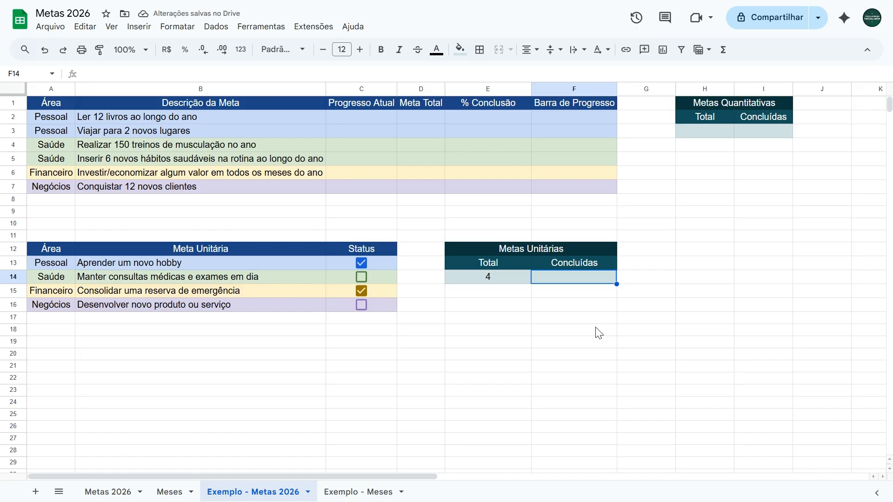
pyautogui.write('=cont.se')
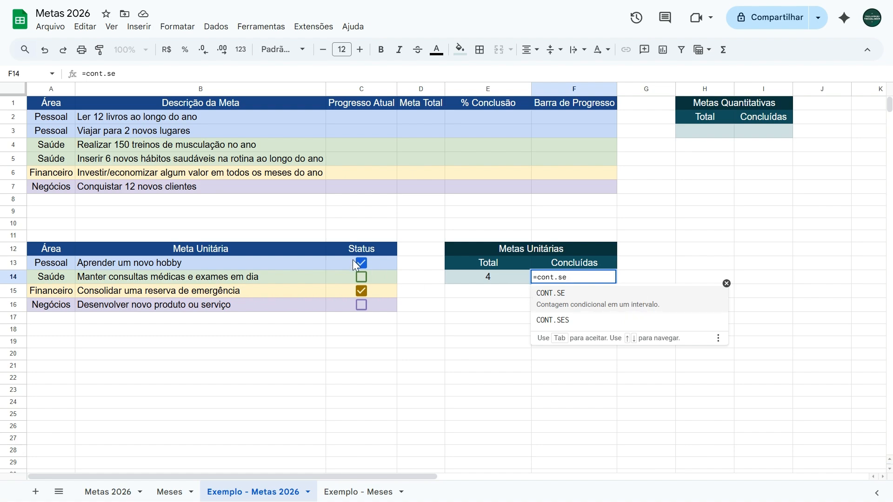
pyautogui.click(584, 303)
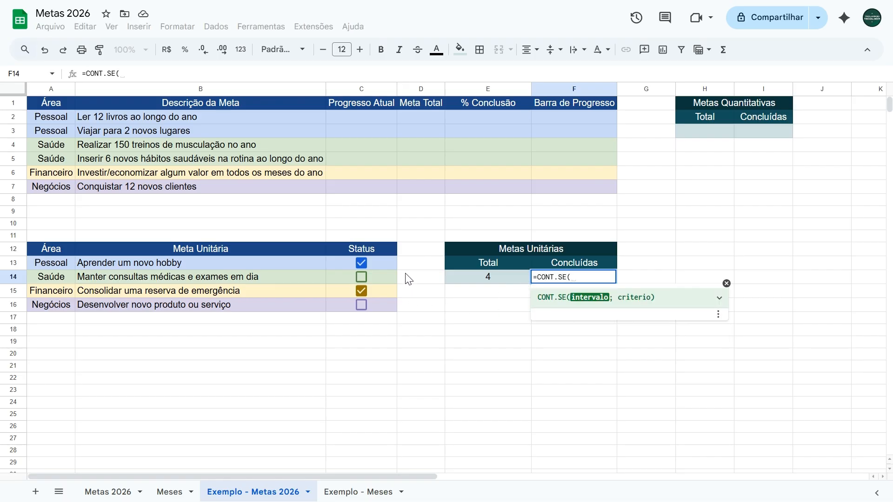
pyautogui.moveTo(384, 263); pyautogui.dragTo(378, 303)
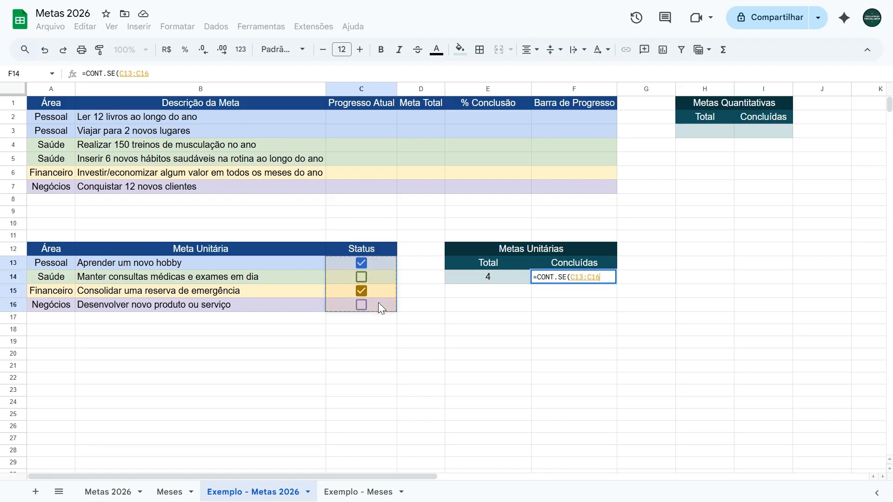
pyautogui.write(';')
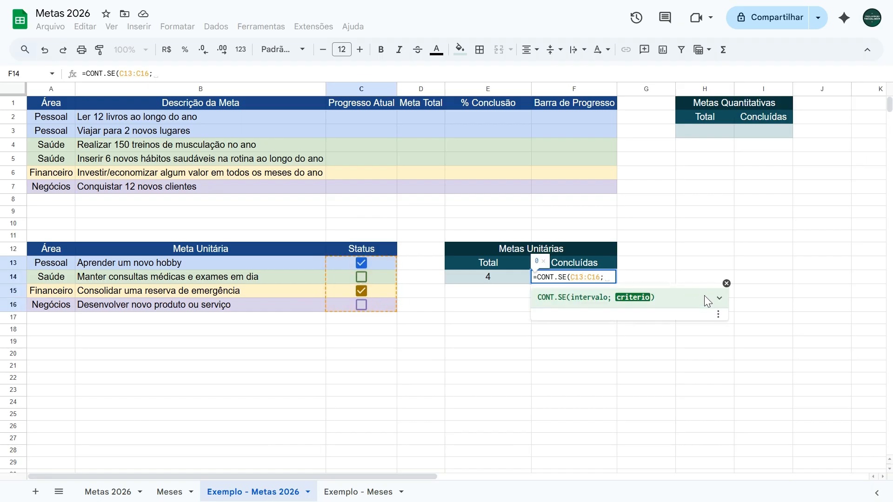
pyautogui.click(719, 298)
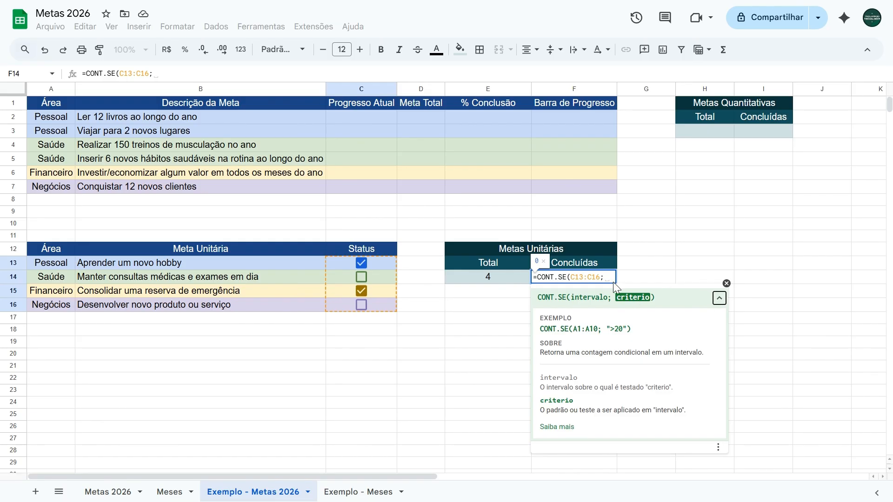
pyautogui.write('VERDADEIRO')
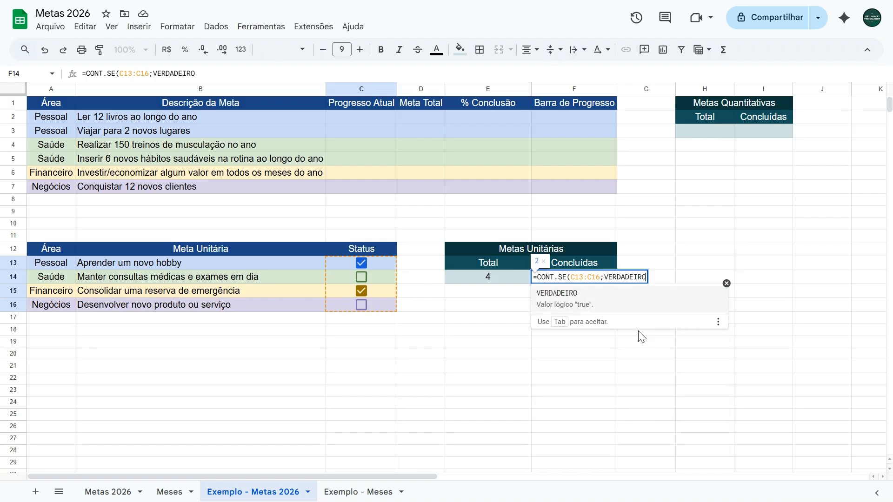
pyautogui.write(')')
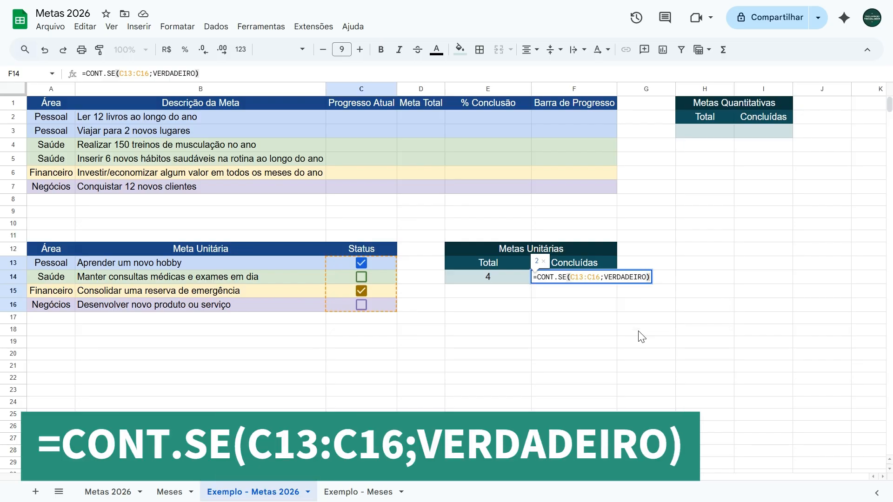
pyautogui.press('Return')
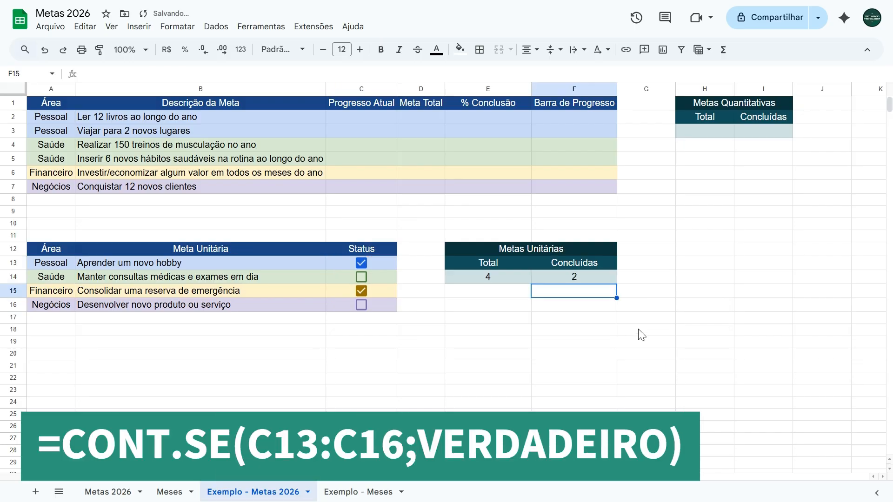
# Step: Test the Concluídas count by ticking the Saúde and Negócios Status checkboxes and unticking them again
pyautogui.click(362, 278)
pyautogui.click(362, 304)
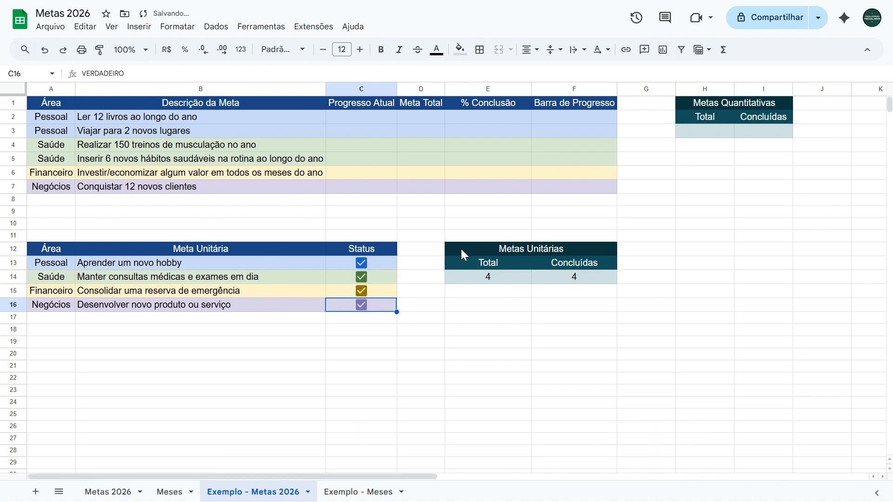
pyautogui.click(362, 305)
pyautogui.click(362, 291)
pyautogui.click(362, 277)
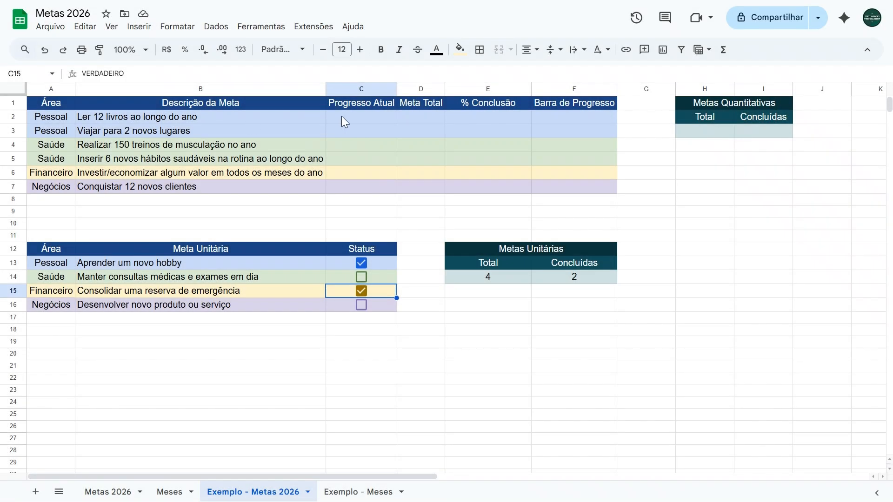
# Step: Review the goal description, progress, total, completion and progress bar cells of the 12-book goal in row 2
pyautogui.click(239, 114)
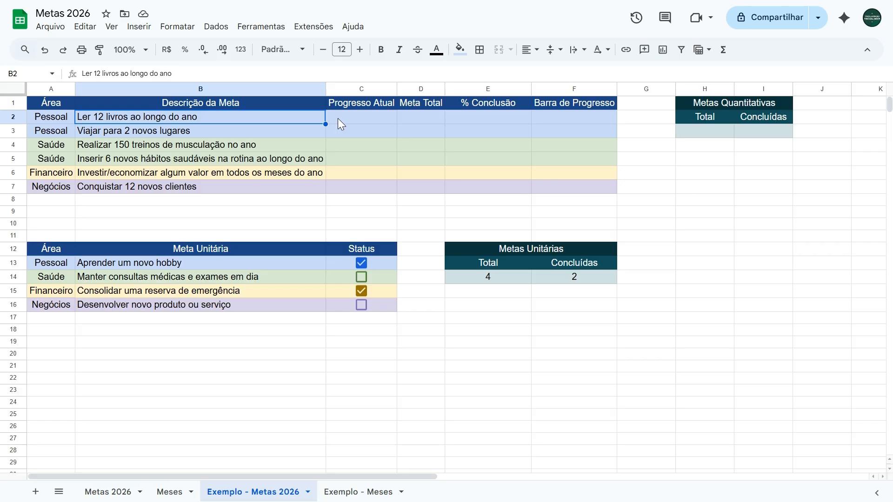
pyautogui.click(339, 120)
pyautogui.click(416, 124)
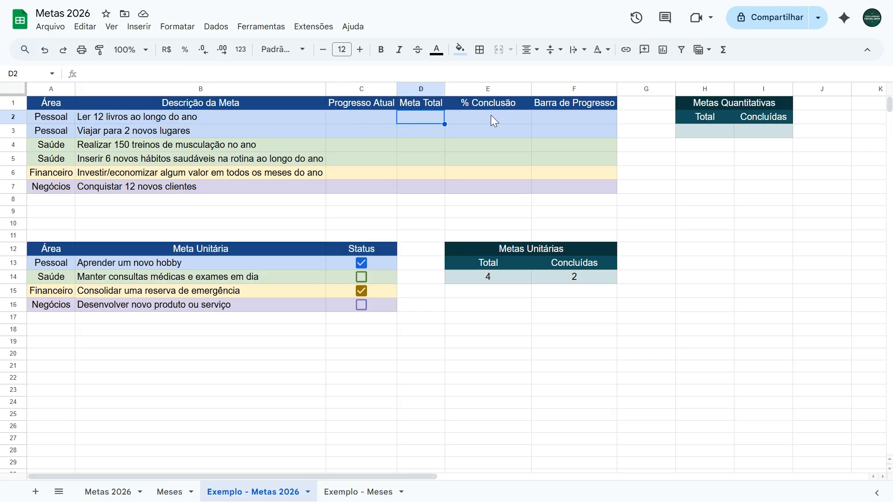
pyautogui.click(493, 120)
pyautogui.click(574, 124)
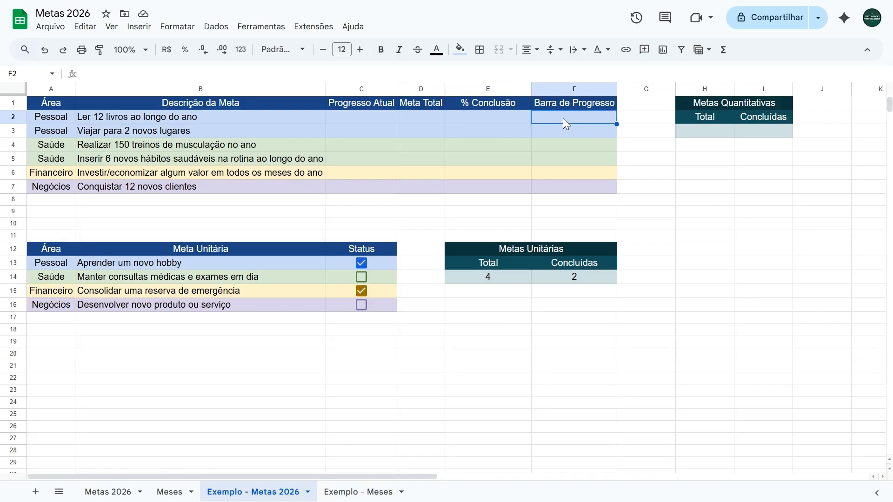
pyautogui.click(423, 119)
pyautogui.click(383, 117)
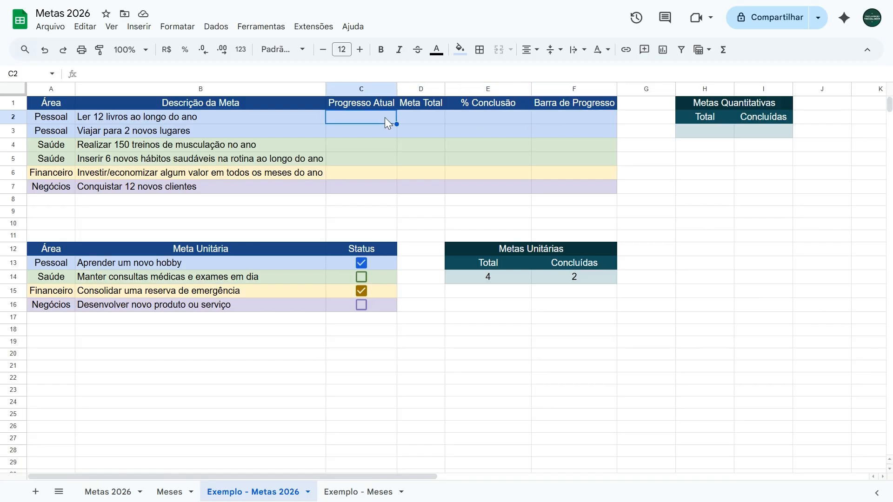
# Step: Fill Meta Total cells D2:D7 with the goal targets 12, 2, 150, 6, 12 and 12
pyautogui.press('Right')
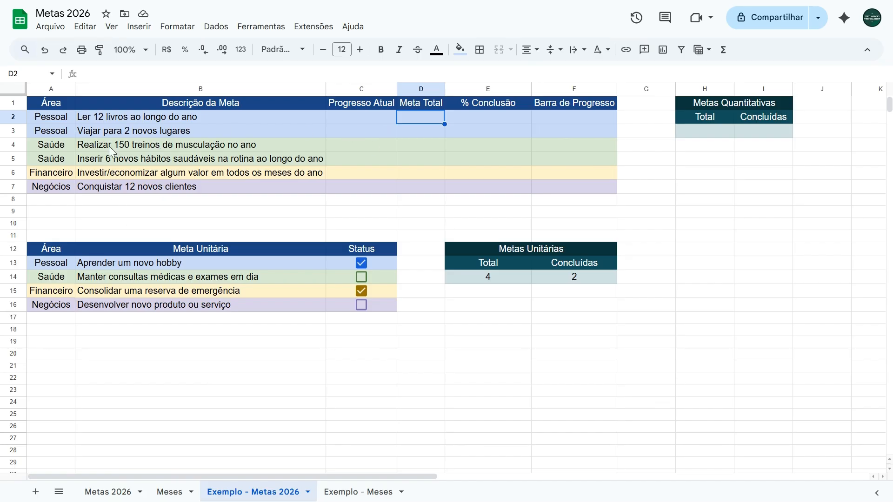
pyautogui.write('12')
pyautogui.press('Return')
pyautogui.write('2')
pyautogui.press('Return')
pyautogui.write('150')
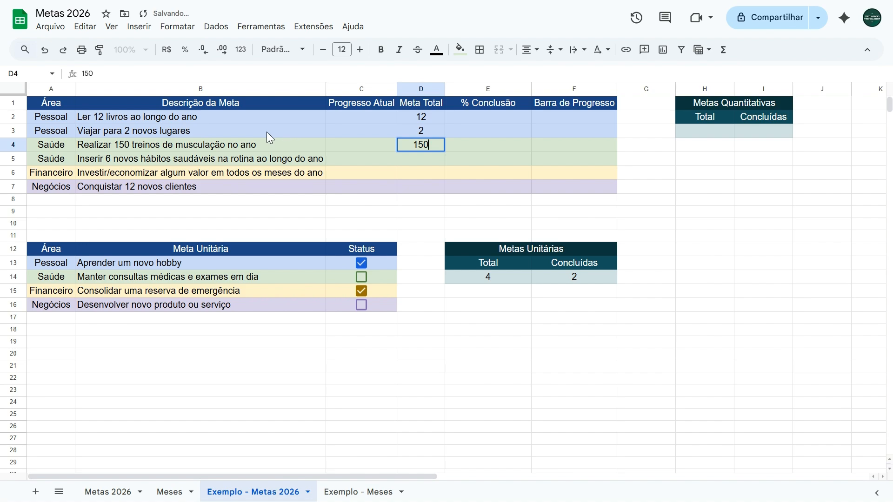
pyautogui.press('Return')
pyautogui.write('6')
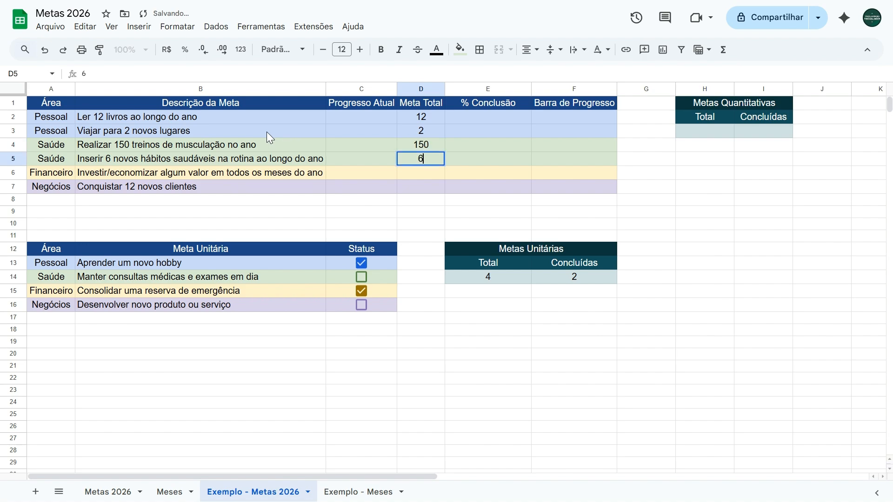
pyautogui.press('Return')
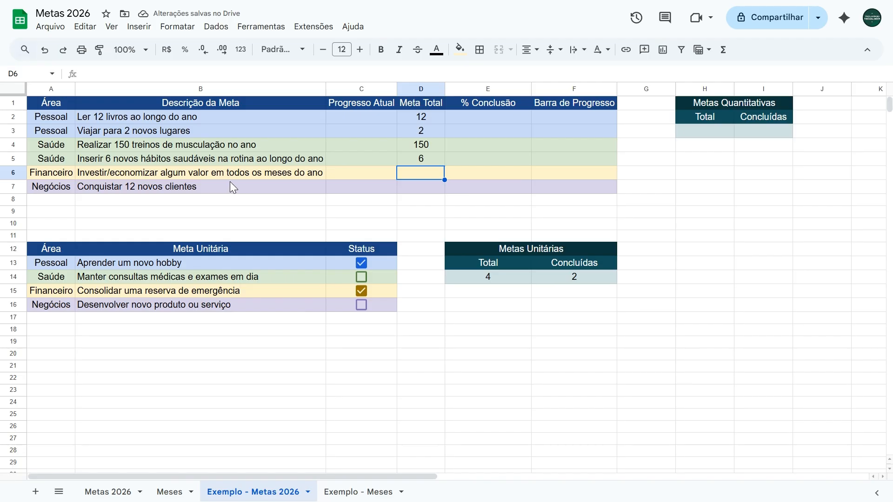
pyautogui.write('12')
pyautogui.press('Return')
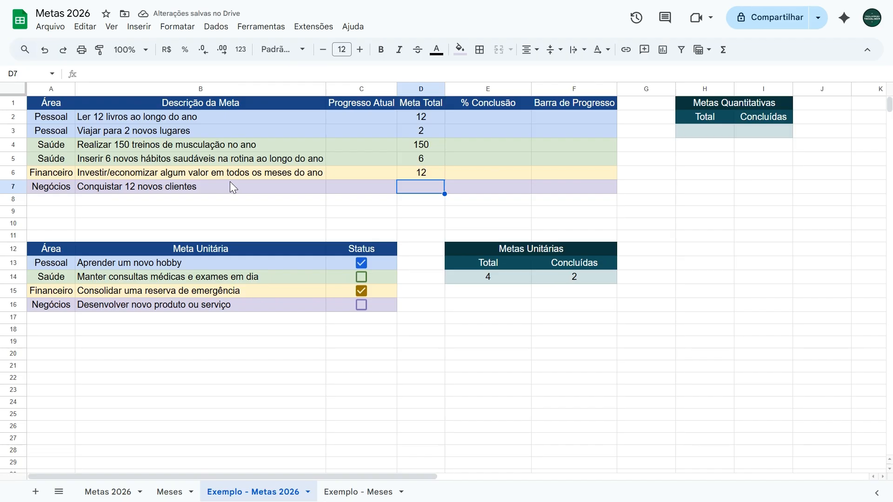
pyautogui.write('12')
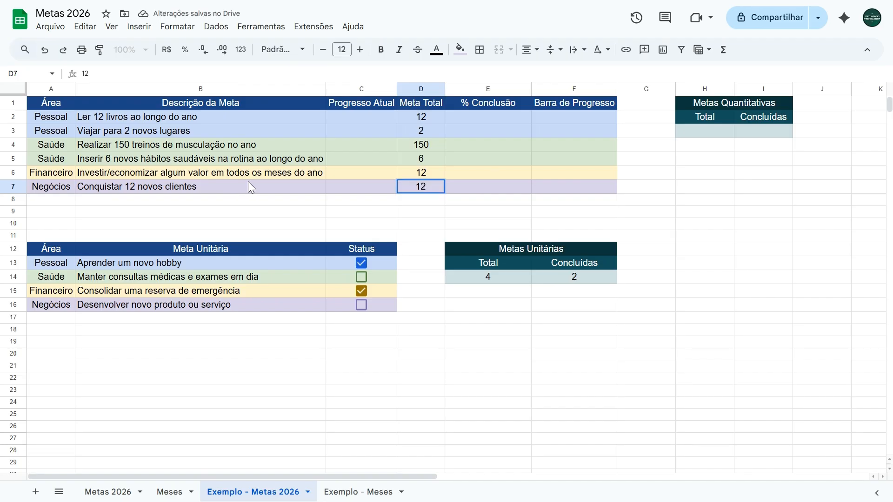
pyautogui.click(409, 122)
pyautogui.press('Down')
pyautogui.press('Down')
pyautogui.press('Down')
pyautogui.press('Down')
pyautogui.press('Down')
# Step: Open the Exemplo - Meses sheet and examine its list of months and each goal column header from Livros to Clientes
pyautogui.click(363, 116)
pyautogui.click(353, 492)
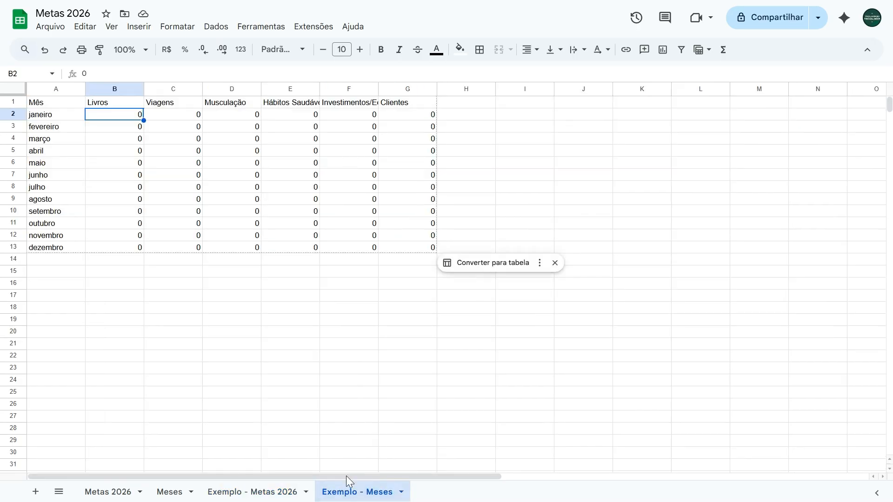
pyautogui.click(51, 105)
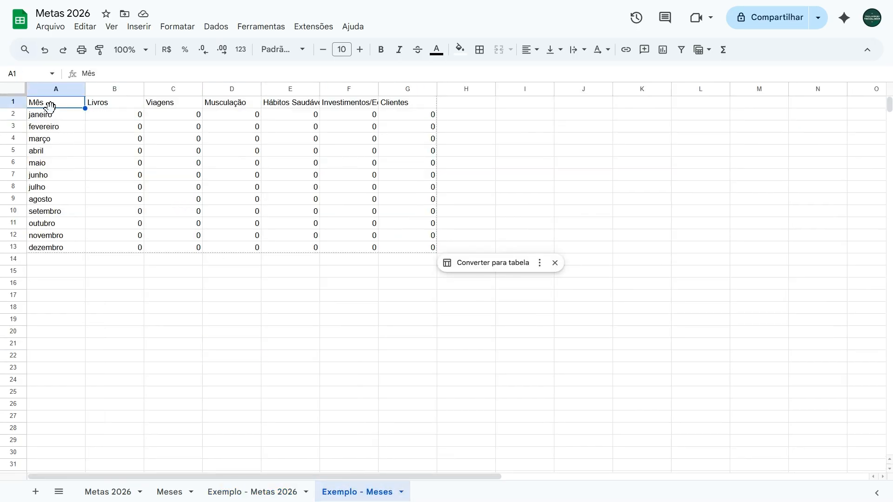
pyautogui.moveTo(56, 120); pyautogui.dragTo(52, 251)
pyautogui.click(121, 107)
pyautogui.click(170, 107)
pyautogui.click(229, 107)
pyautogui.click(292, 107)
pyautogui.click(348, 106)
pyautogui.click(392, 106)
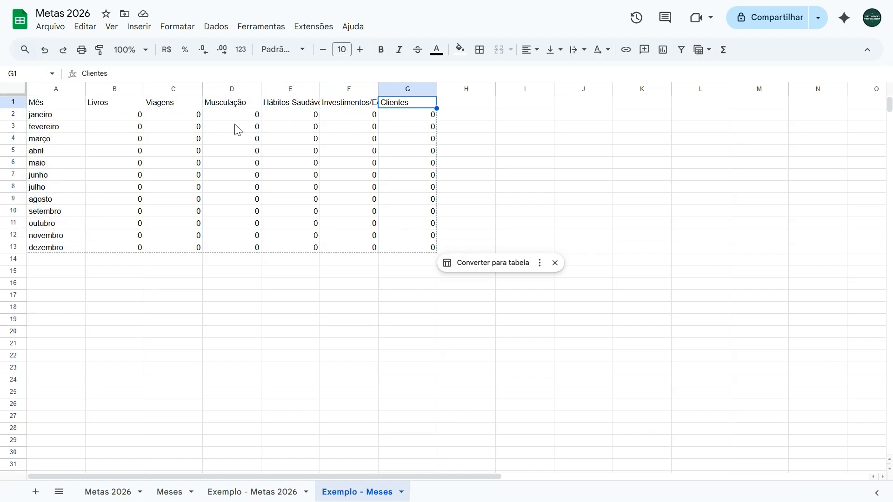
# Step: Compare the Livros, Viagens and Musculação columns with the matching goal descriptions in B2:B4 of Exemplo - Metas 2026
pyautogui.click(131, 107)
pyautogui.click(168, 107)
pyautogui.click(232, 106)
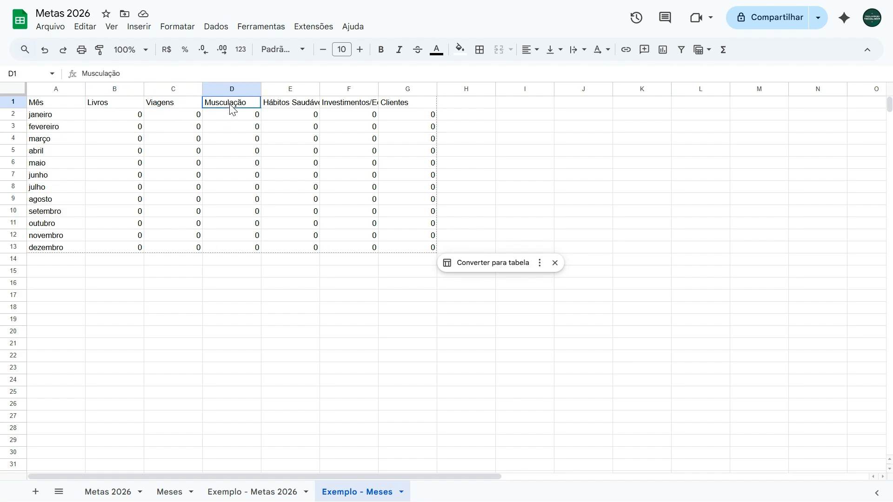
pyautogui.click(233, 493)
pyautogui.click(113, 118)
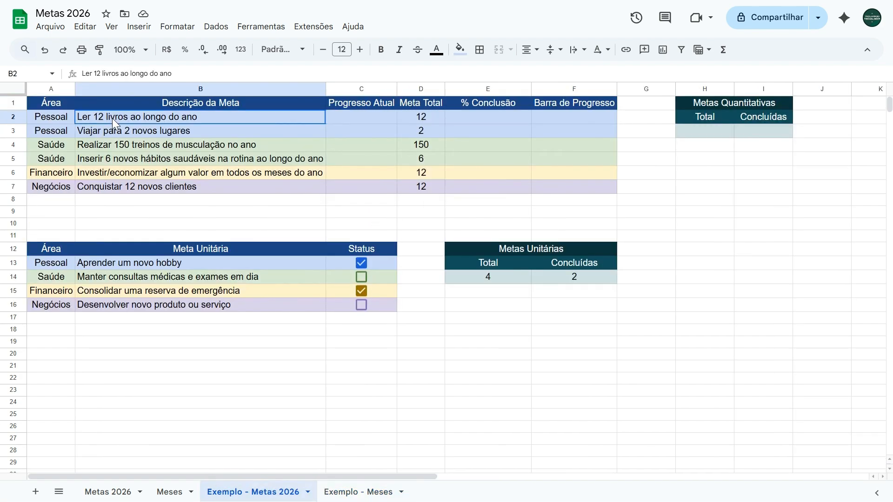
pyautogui.click(119, 132)
pyautogui.click(119, 143)
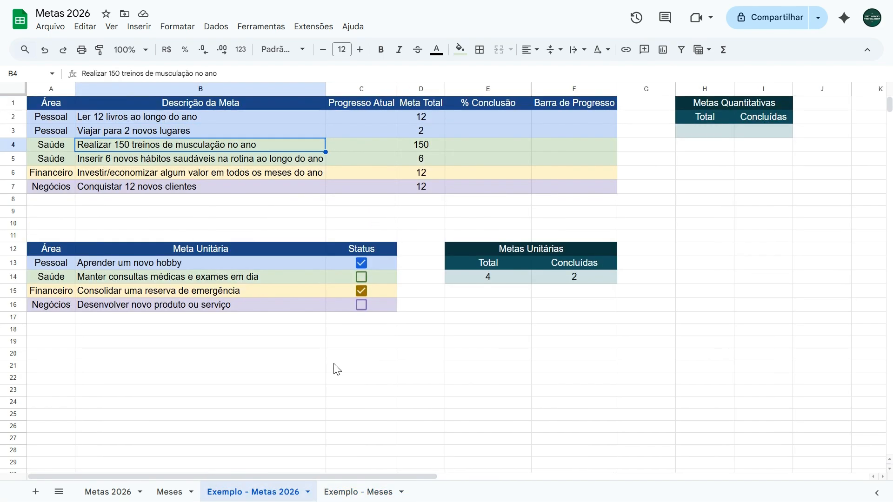
# Step: In the Exemplo - Meses sheet, enter 1 in the Livros column for every month from janeiro to dezembro
pyautogui.click(364, 494)
pyautogui.click(114, 117)
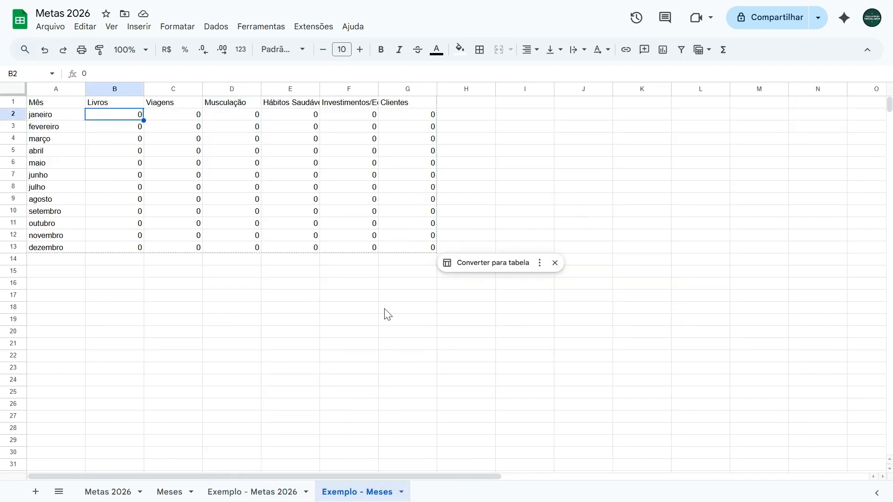
pyautogui.write('1 1 1 1 1 1 1 1 1 1 1 ')
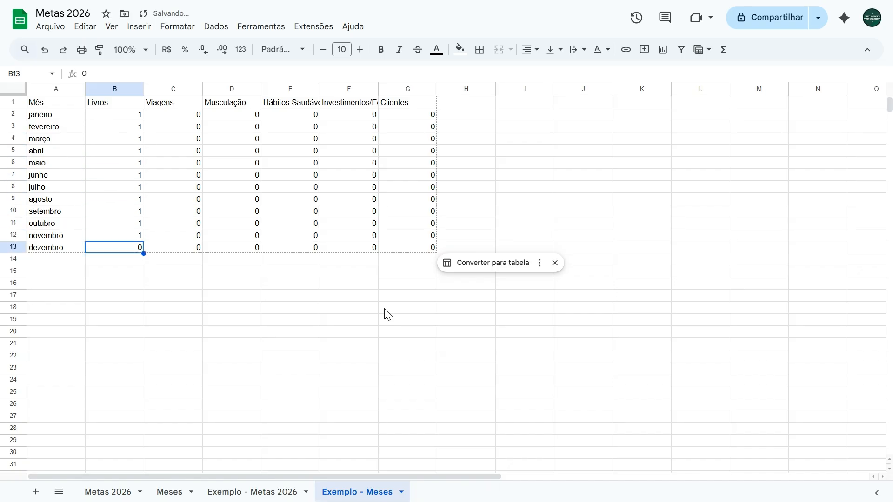
pyautogui.write('1')
# Step: In Exemplo - Metas 2026, enter =SOMA('Exemplo - Meses'!B2:B13) in C2 as the current progress of the books goal
pyautogui.click(255, 492)
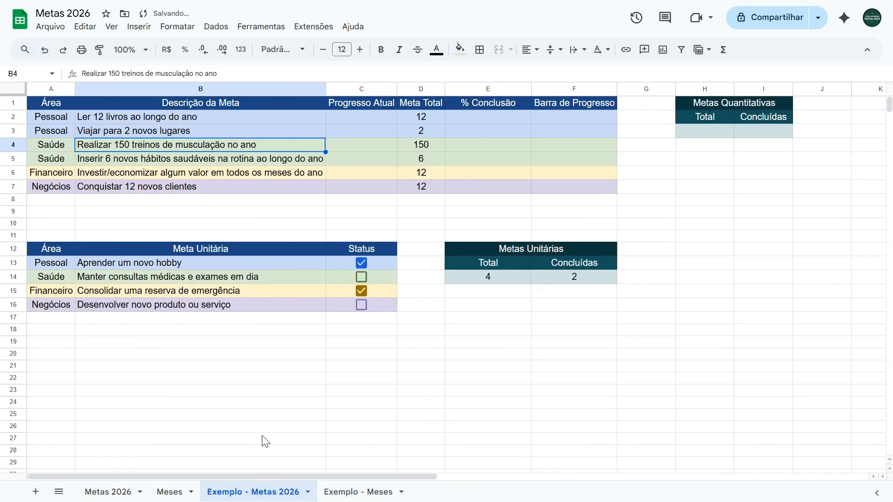
pyautogui.click(359, 117)
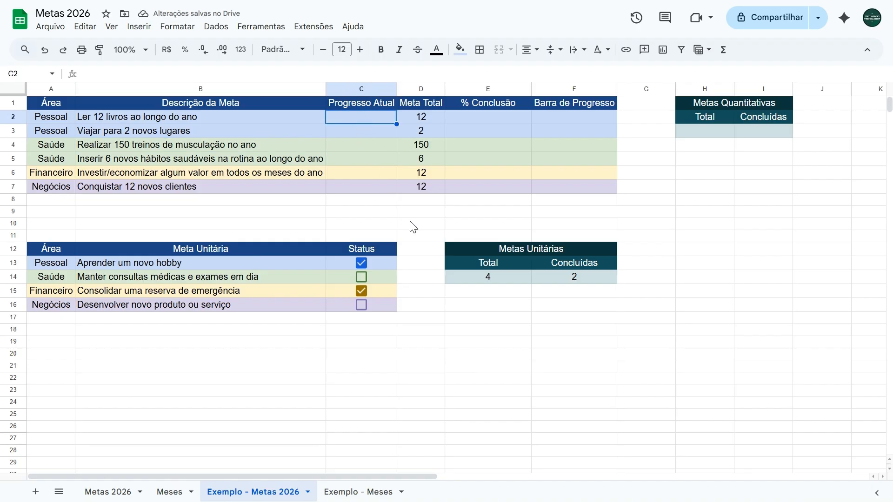
pyautogui.write('=soma')
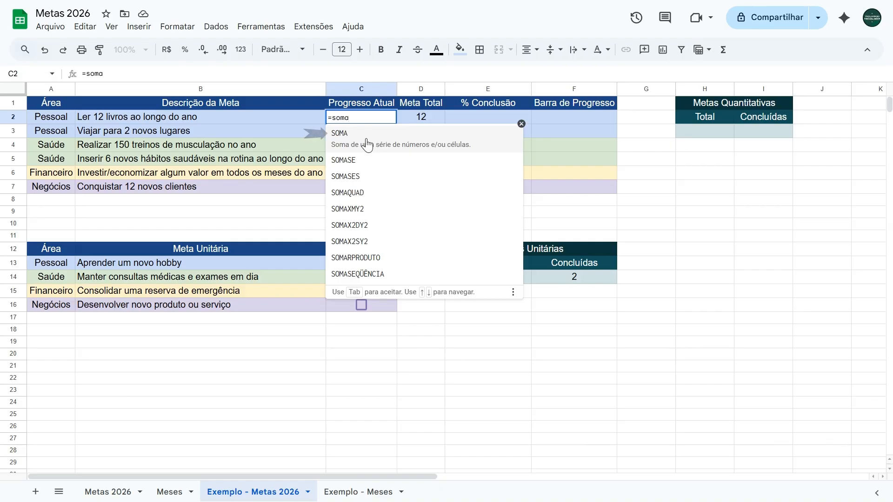
pyautogui.click(367, 144)
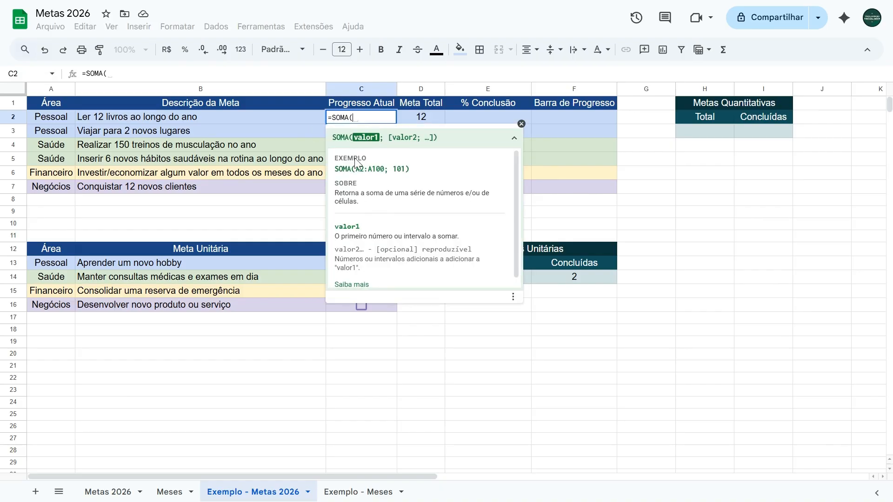
pyautogui.click(349, 494)
pyautogui.moveTo(129, 251); pyautogui.dragTo(123, 120)
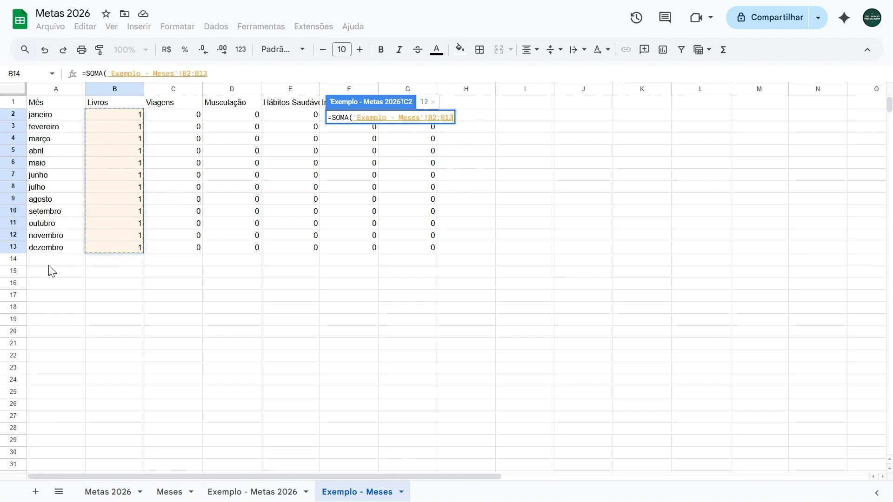
pyautogui.click(222, 71)
pyautogui.write(')')
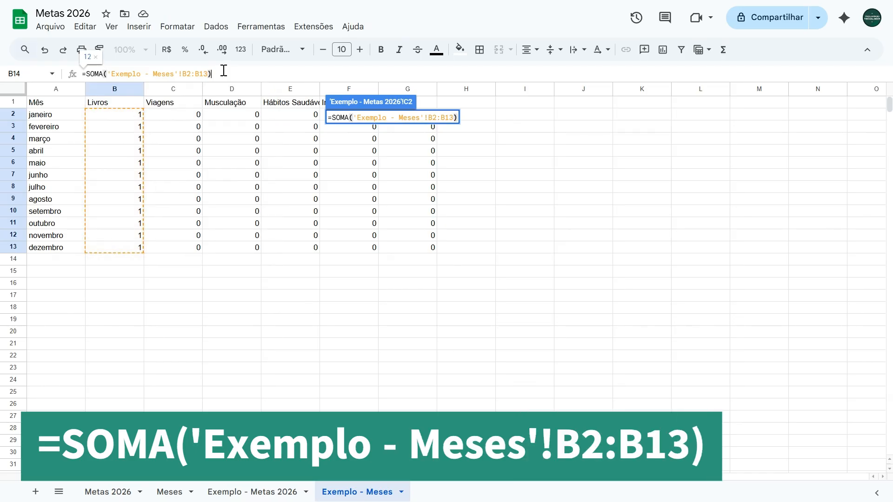
pyautogui.press('Return')
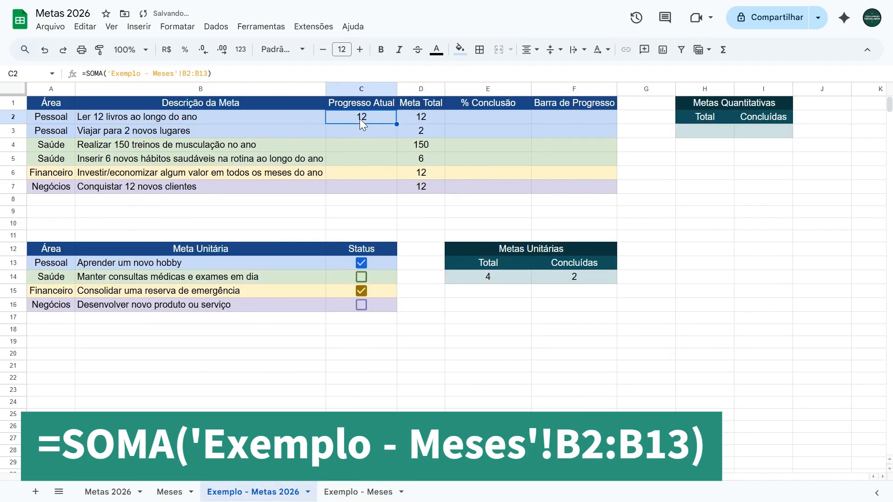
# Step: Test the books progress formula by setting Livros to 0 for abril and junho in Exemplo - Meses, and check Exemplo - Metas 2026
pyautogui.click(341, 491)
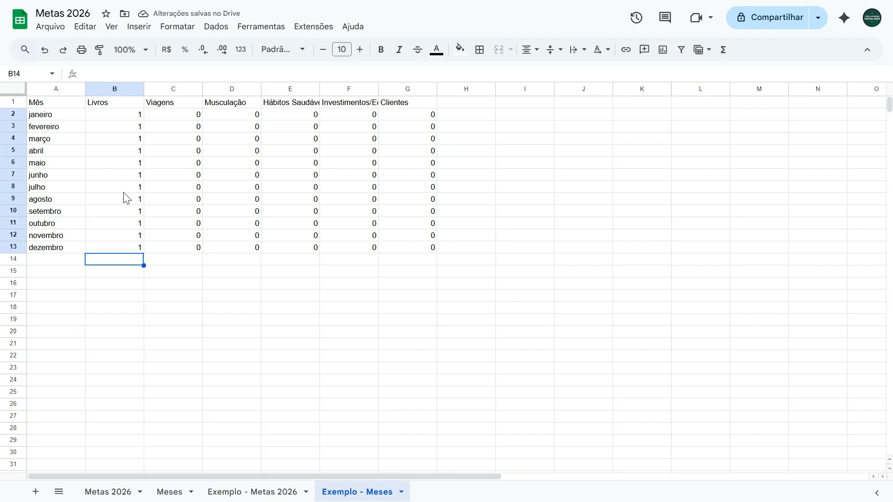
pyautogui.click(117, 149)
pyautogui.write('0')
pyautogui.press('Return')
pyautogui.press('Return')
pyautogui.write('0')
pyautogui.press('Return')
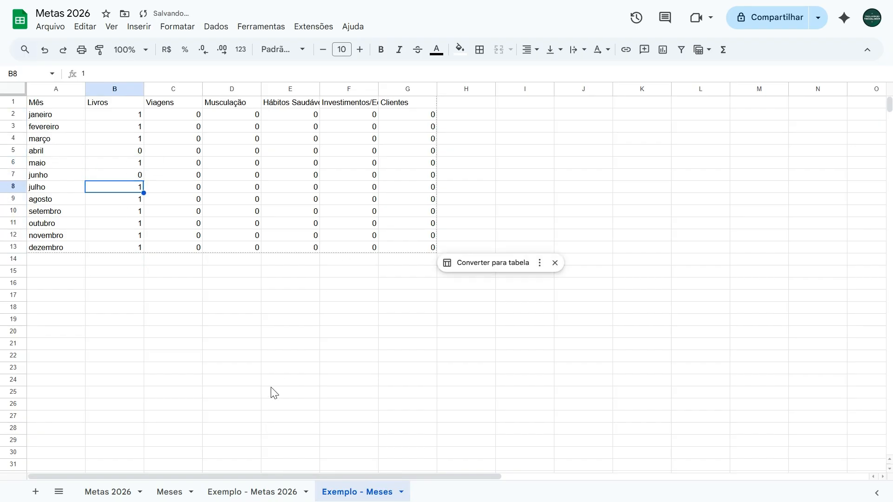
pyautogui.click(259, 491)
# Step: Restore the Livros entries for abril and junho to 1 in the Exemplo - Meses sheet
pyautogui.click(357, 492)
pyautogui.press('Up')
pyautogui.press('Up')
pyautogui.press('Up')
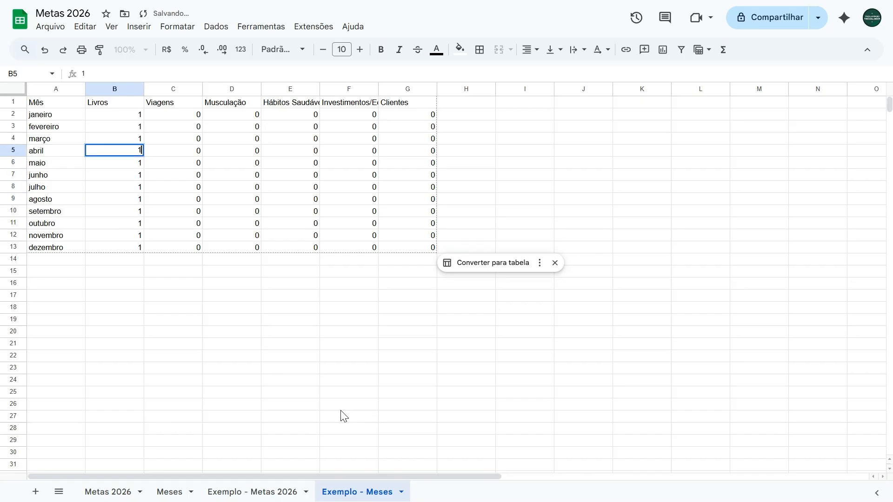
pyautogui.write('1')
pyautogui.press('Return')
# Step: Format the % Conclusão cells E2:E7 in Exemplo - Metas 2026 as percentages
pyautogui.click(251, 494)
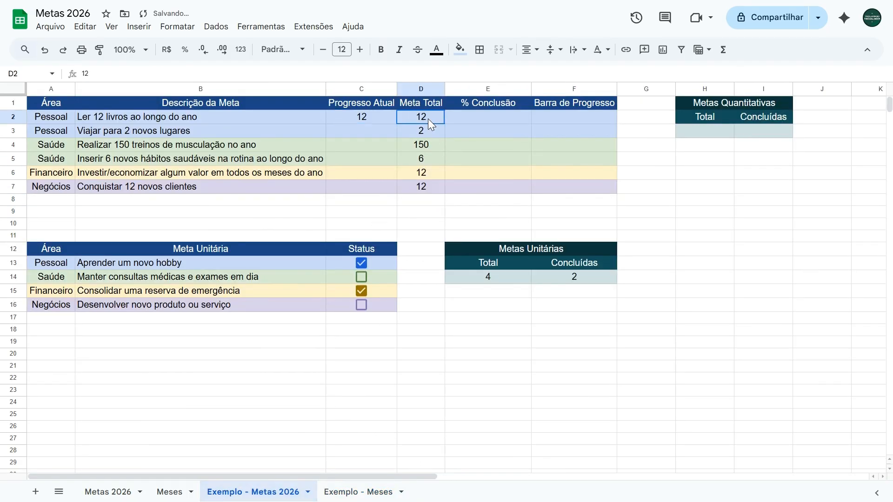
pyautogui.click(415, 118)
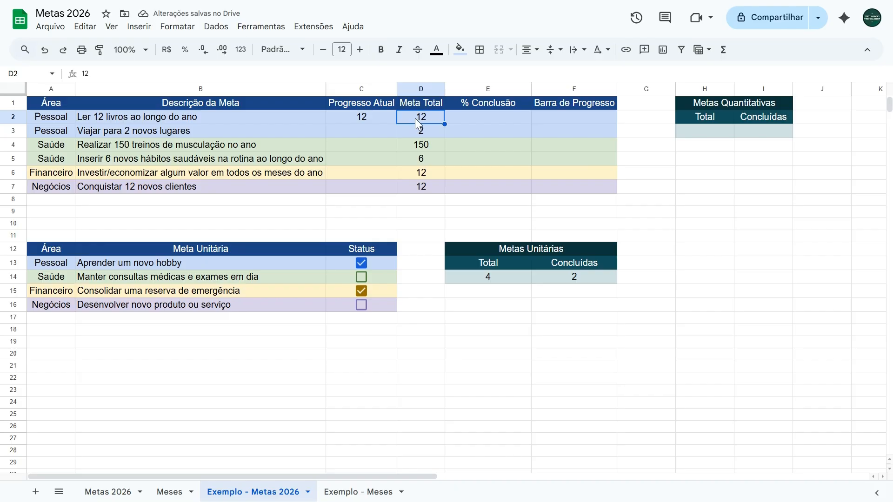
pyautogui.click(460, 116)
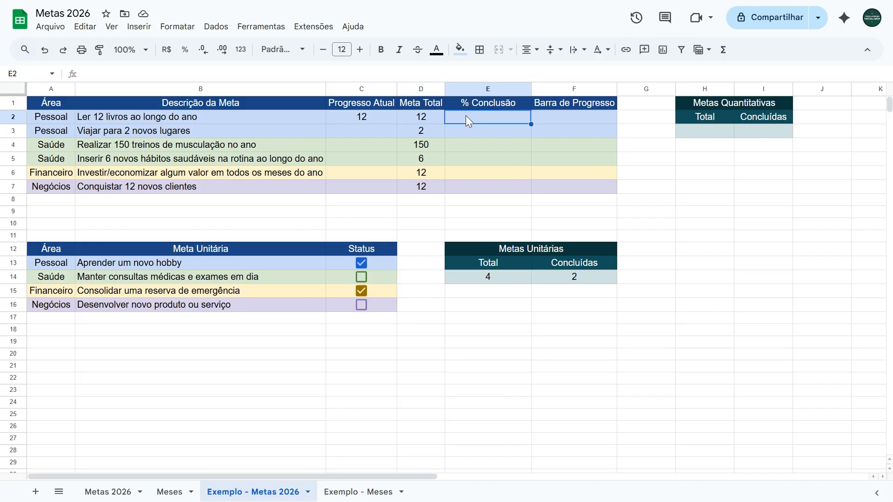
pyautogui.moveTo(468, 115); pyautogui.dragTo(474, 189)
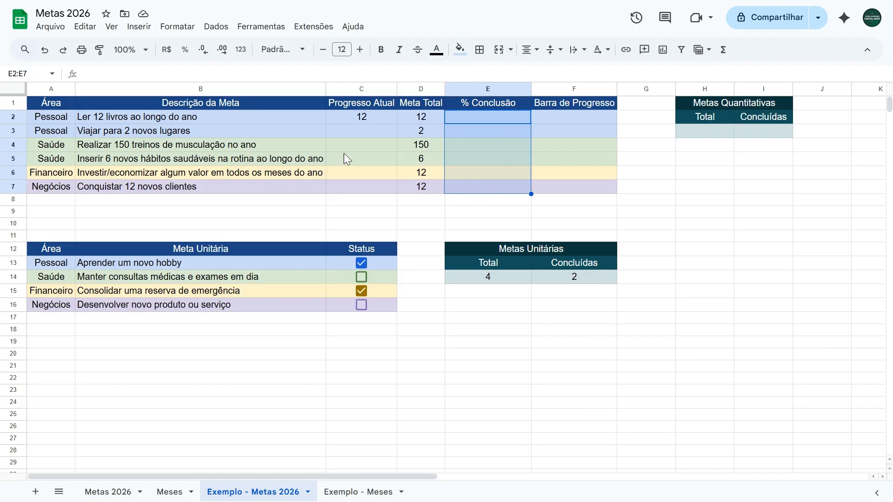
pyautogui.click(185, 51)
# Step: Enter =C2/D2 in E2 to calculate the completion percentage of the books goal
pyautogui.click(484, 122)
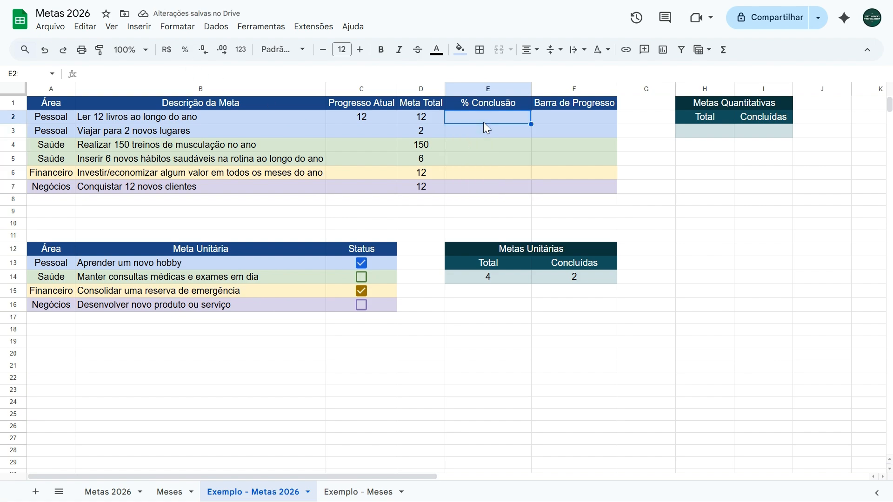
pyautogui.write('=')
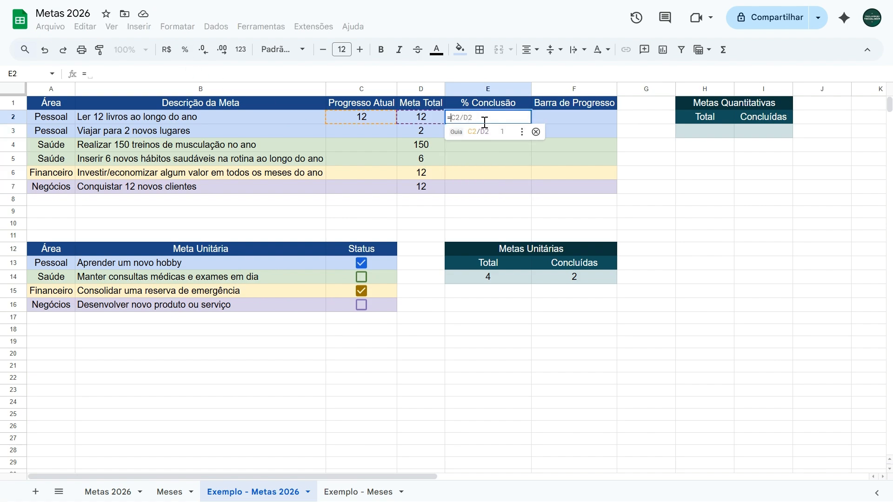
pyautogui.click(358, 115)
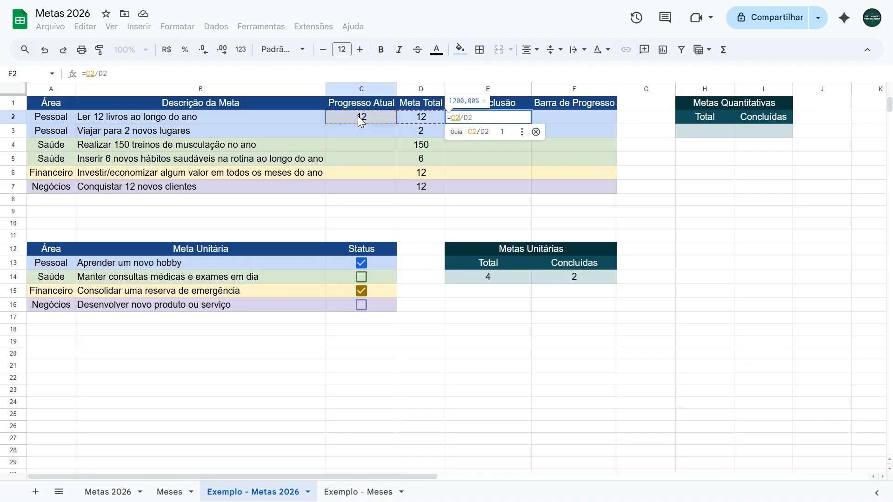
pyautogui.write('/')
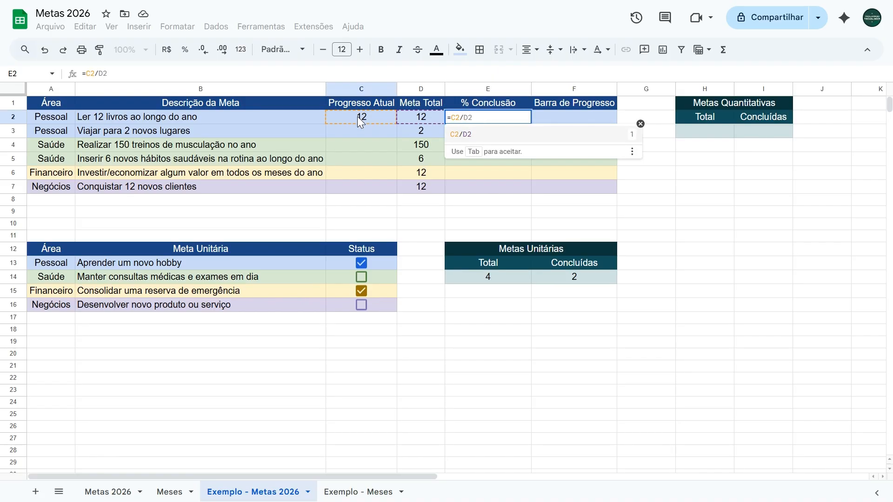
pyautogui.click(419, 114)
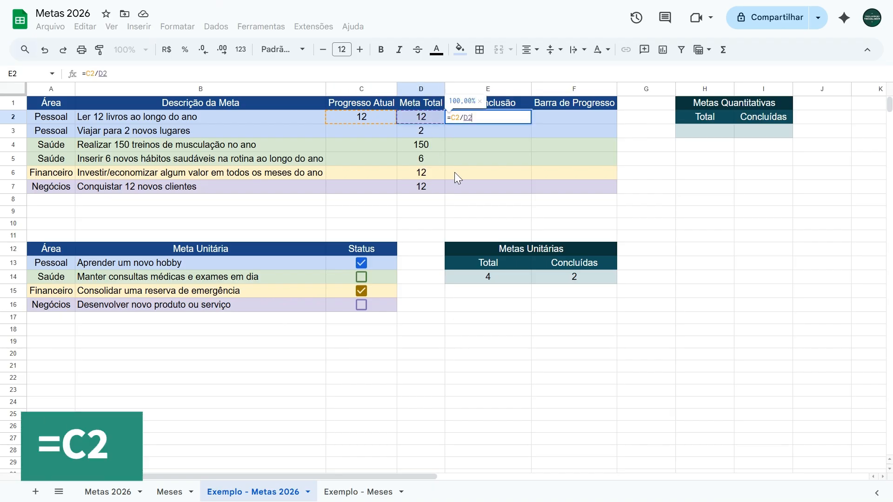
pyautogui.press('Return')
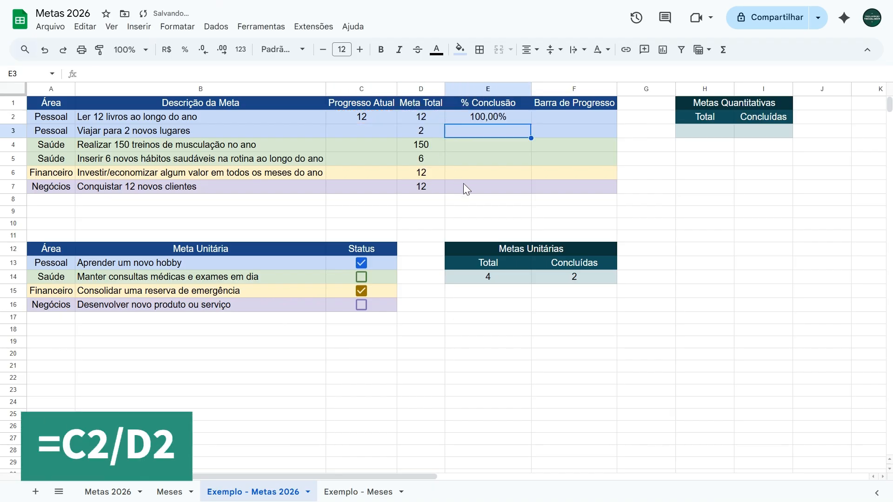
pyautogui.click(489, 120)
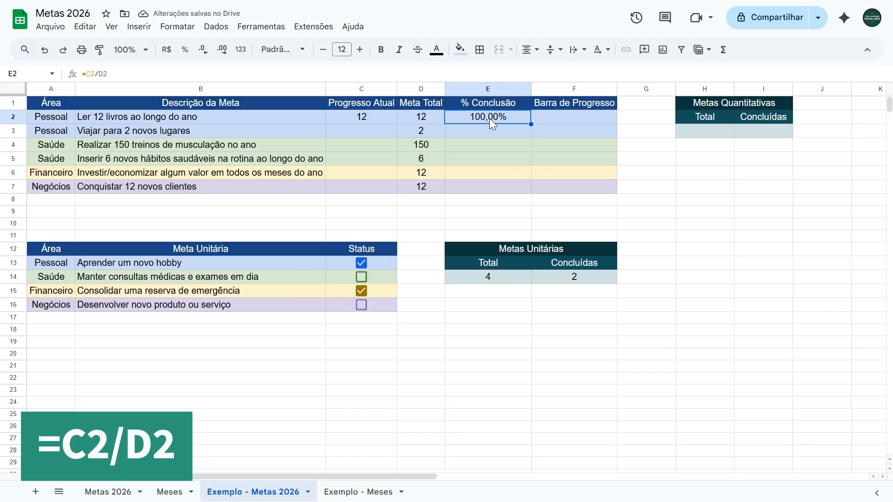
# Step: Start a SPARKLINE formula in Barra de Progresso cell F2 using E2 as data and the option "charttype"\"bar"
pyautogui.press('Right')
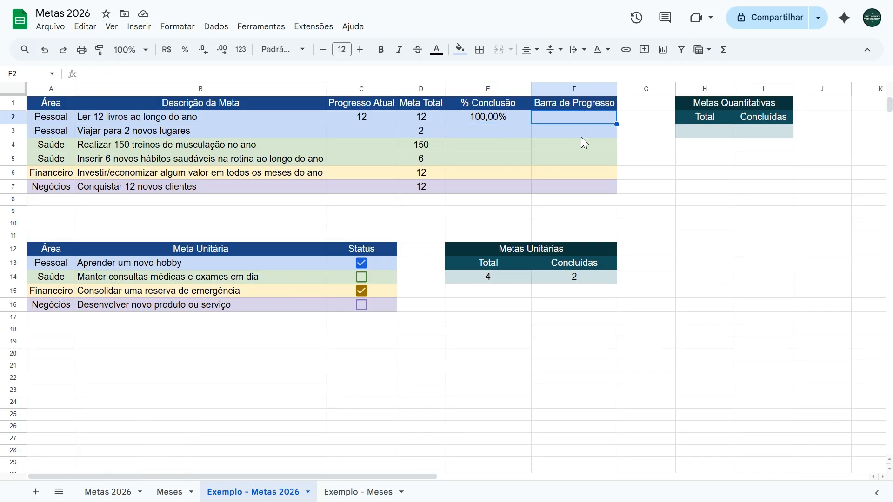
pyautogui.write('=sparkline')
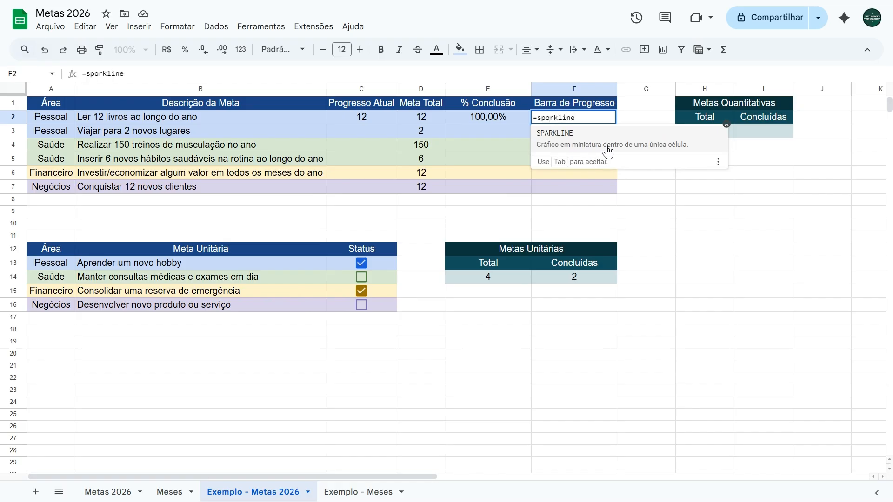
pyautogui.click(608, 151)
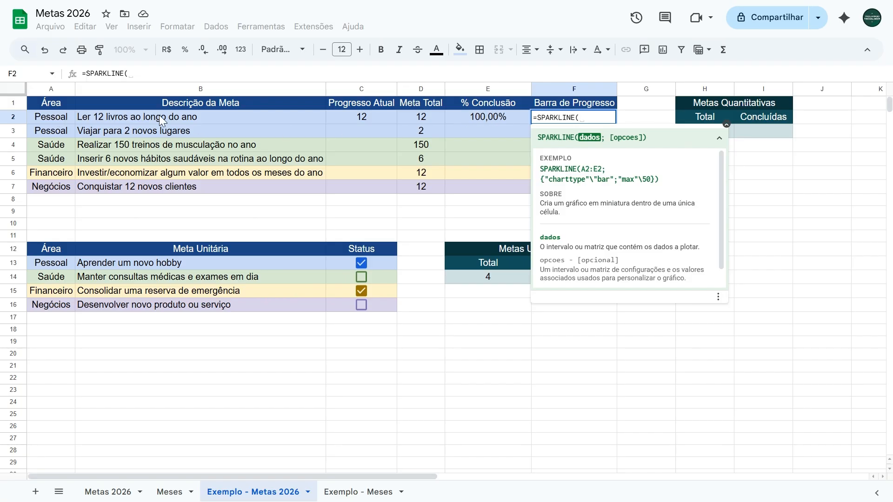
pyautogui.click(488, 117)
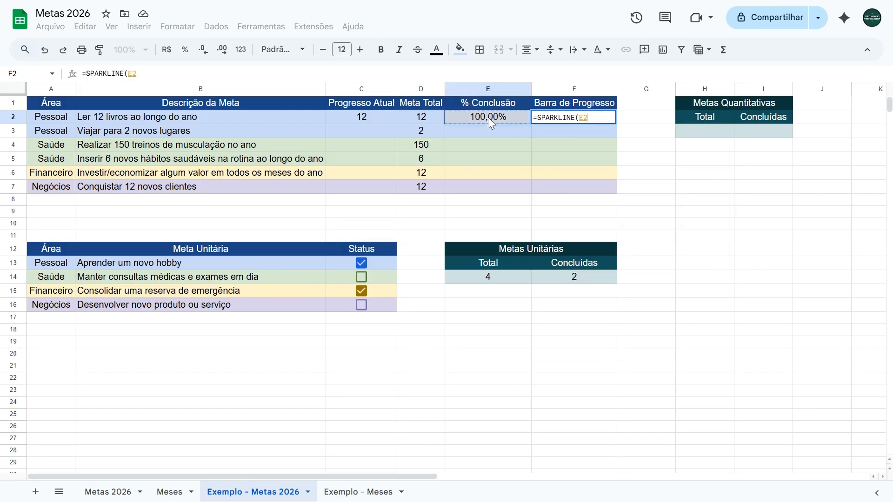
pyautogui.write(';')
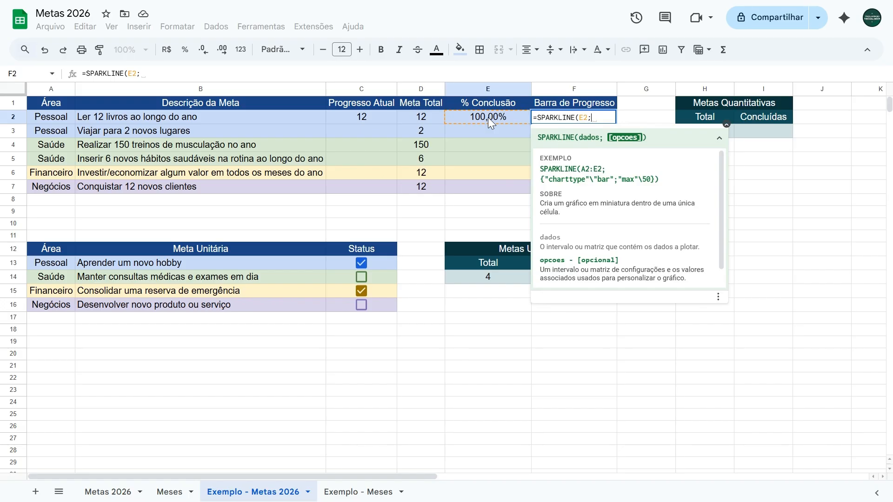
pyautogui.write('{}')
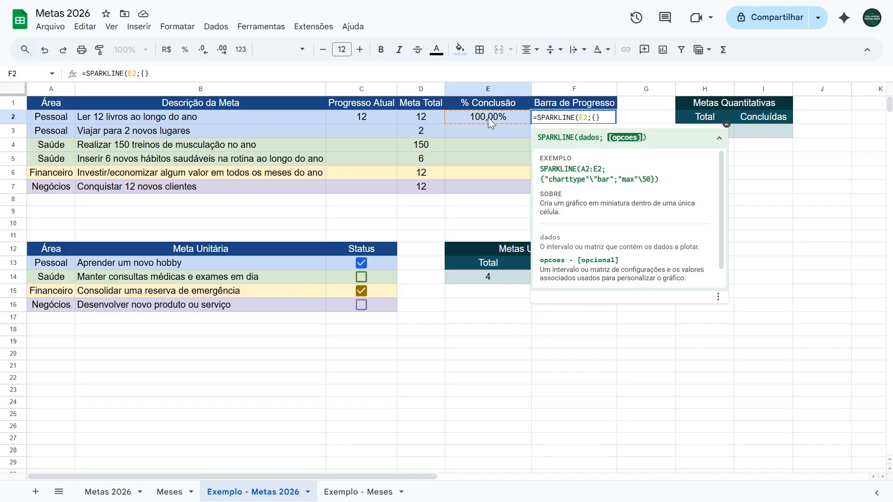
pyautogui.write('"charttype')
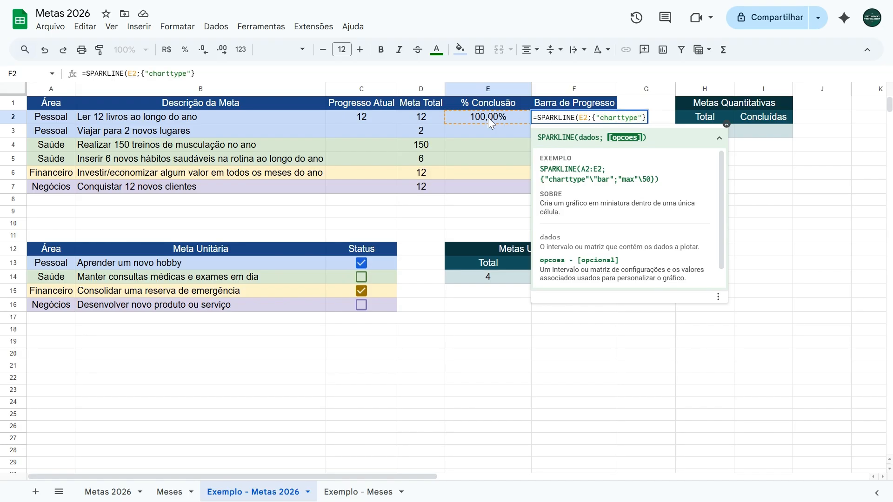
pyautogui.write('\\"bar')
pyautogui.write(';')
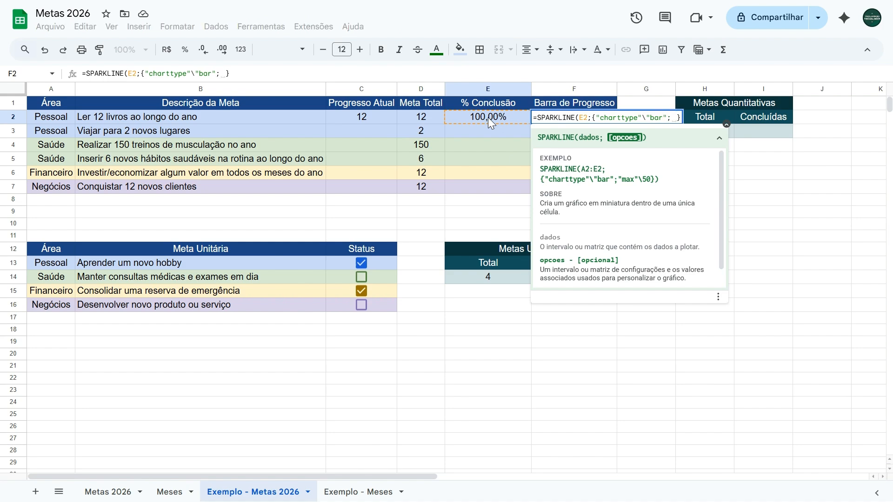
pyautogui.write('"')
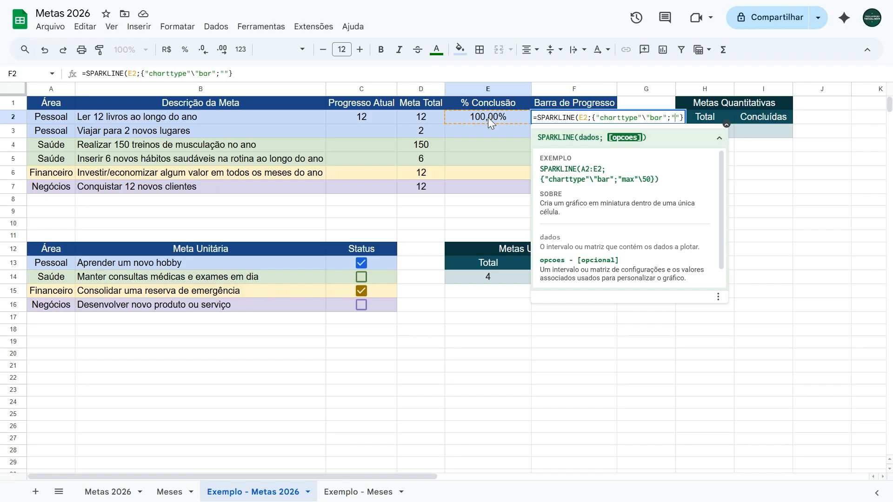
pyautogui.write('color1')
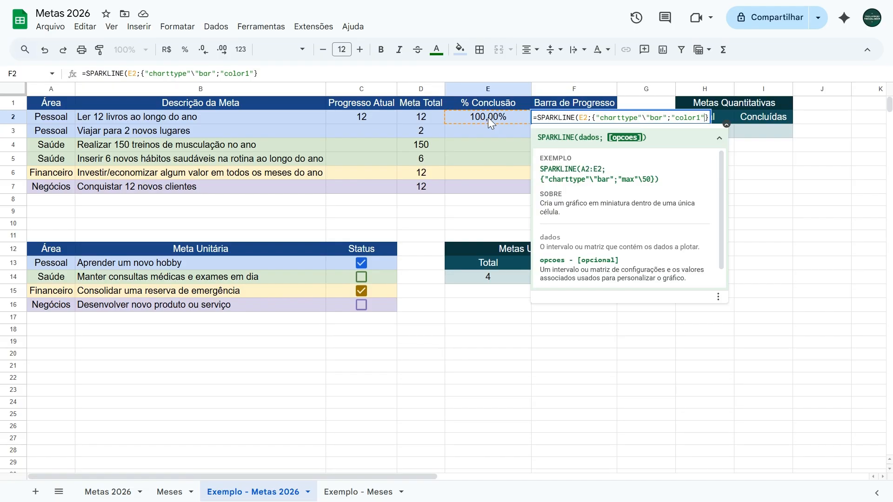
# Step: Complete the SPARKLINE formula in F2 with the options "color1"\"green" and "max"\1
pyautogui.write('\\""green')
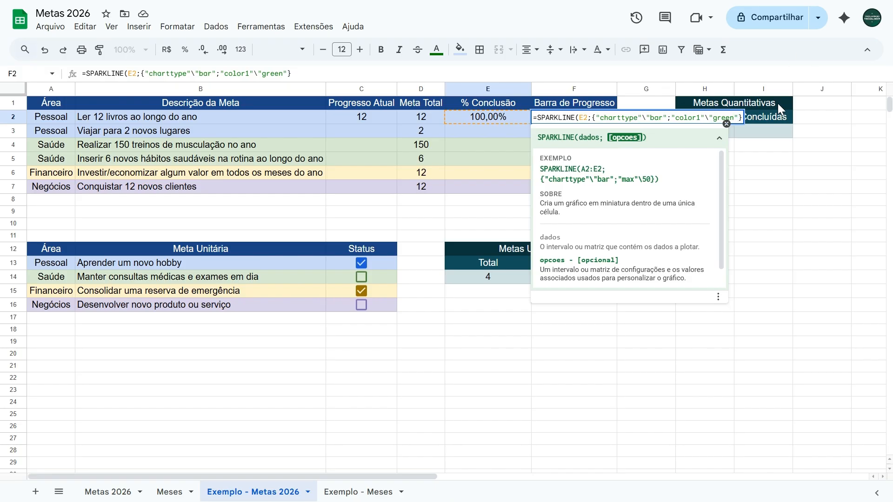
pyautogui.write(';""')
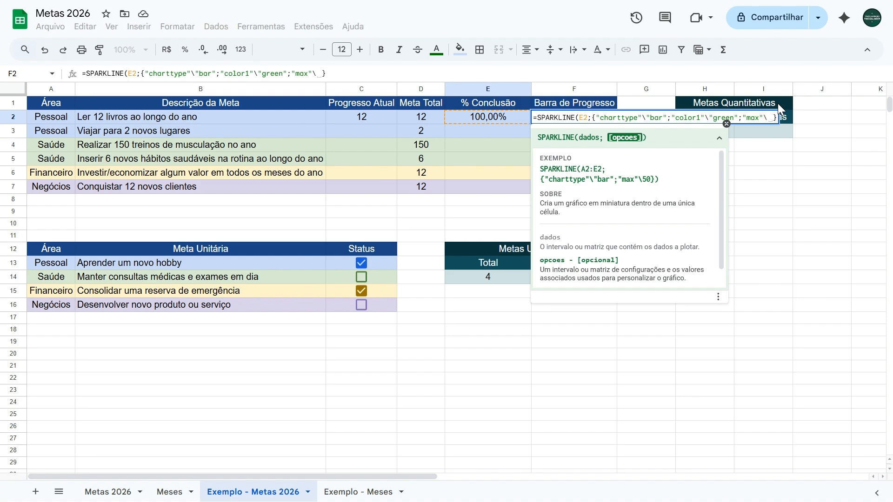
pyautogui.write('1}')
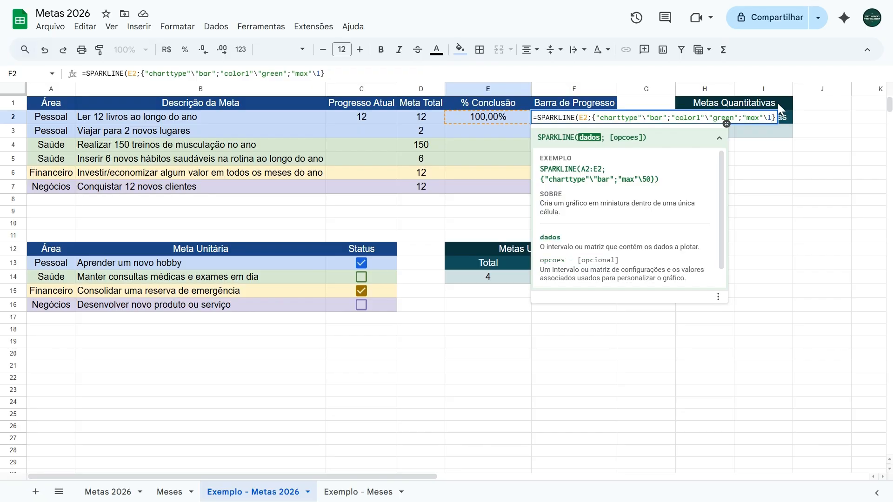
pyautogui.write(')')
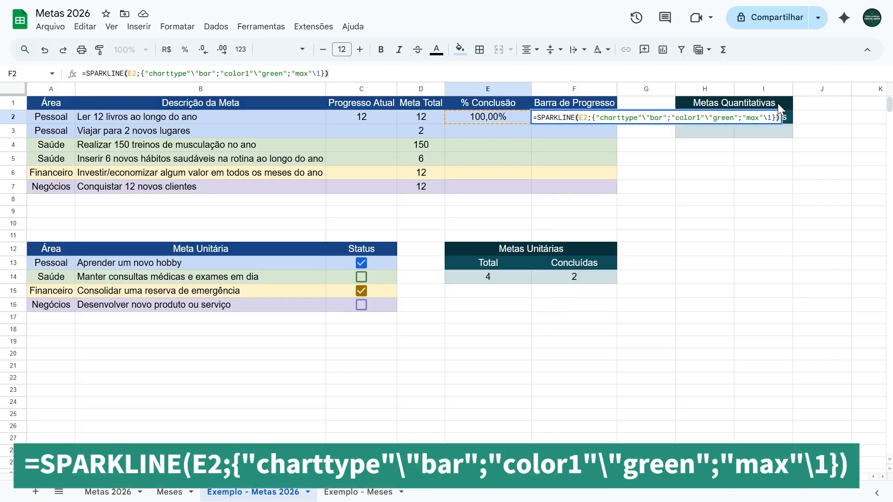
pyautogui.press('Return')
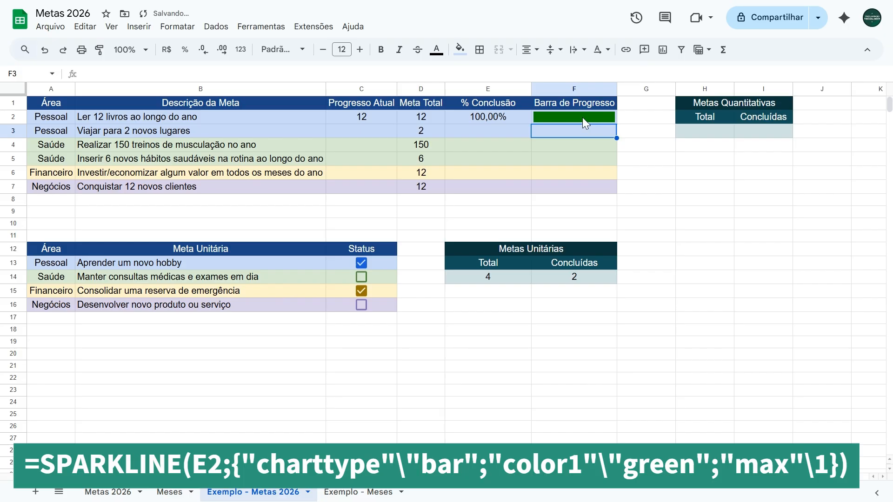
# Step: Test the books goal's progress bar by entering 3, 6, 9 and 12 one after another in C2
pyautogui.click(373, 119)
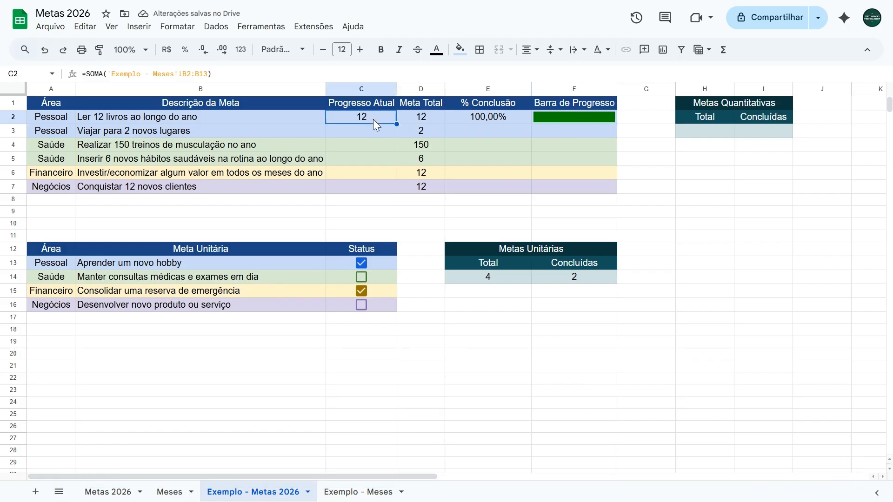
pyautogui.write('3')
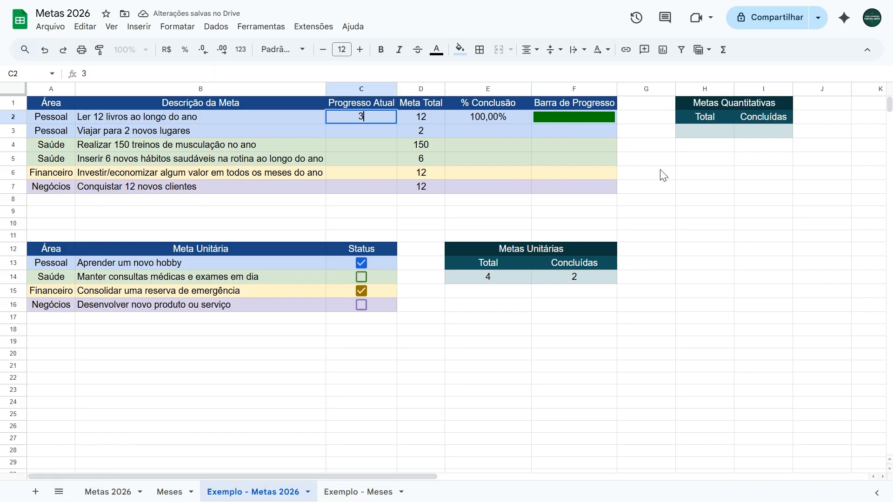
pyautogui.press('Return')
pyautogui.press('Up')
pyautogui.write('6')
pyautogui.press('Return')
pyautogui.press('Up')
pyautogui.write('9')
pyautogui.press('Return')
pyautogui.press('Up')
pyautogui.write('12')
pyautogui.press('Return')
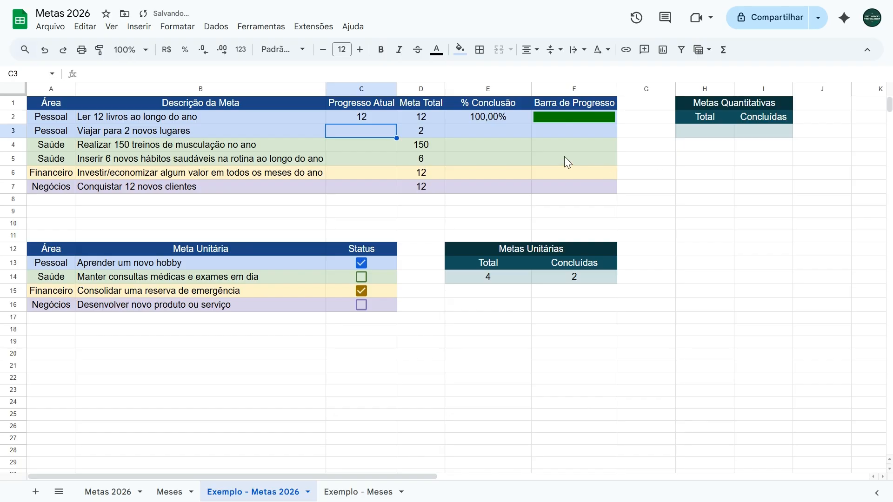
# Step: Undo the test entries in C2 back to the SOMA formula over the Livros months
pyautogui.click(365, 115)
pyautogui.hotkey('ctrl', 'z')
pyautogui.hotkey('ctrl', 'z')
pyautogui.hotkey('ctrl', 'z')
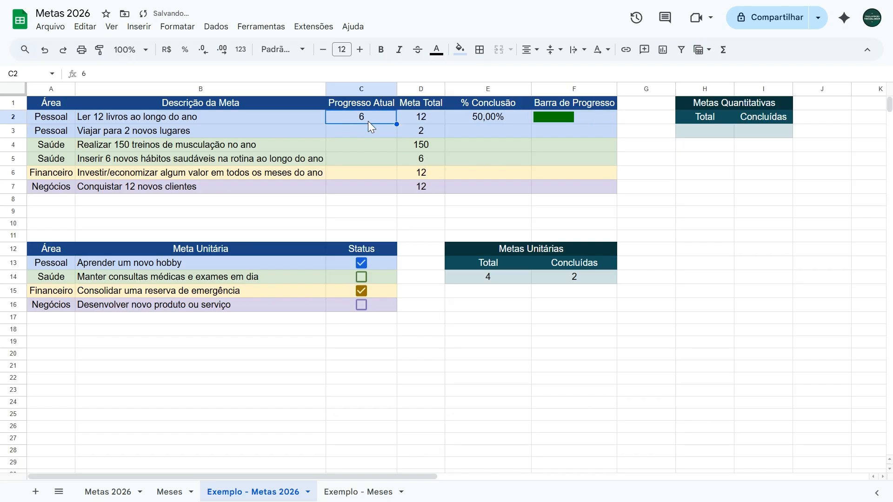
pyautogui.hotkey('ctrl', 'z')
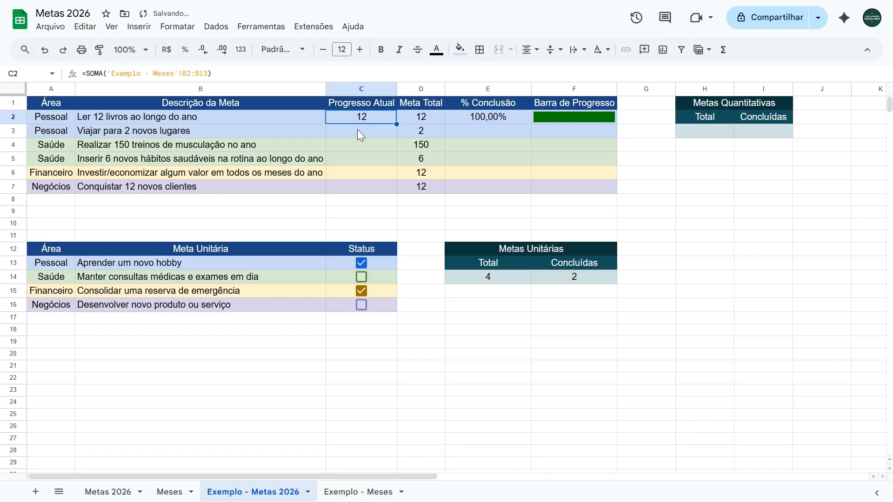
pyautogui.click(482, 130)
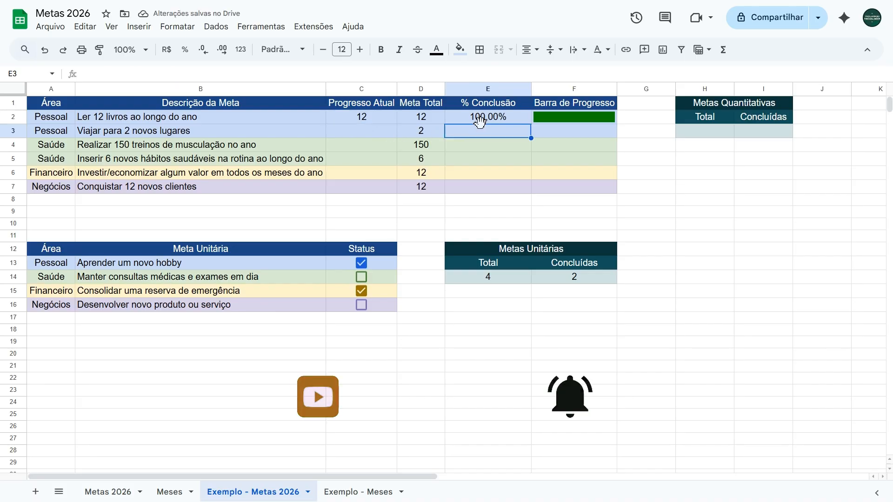
pyautogui.click(384, 115)
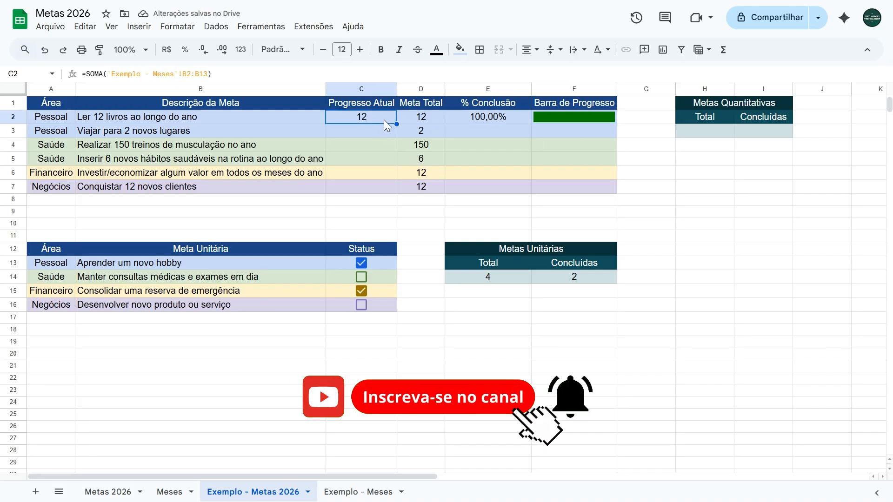
pyautogui.click(479, 118)
pyautogui.click(552, 120)
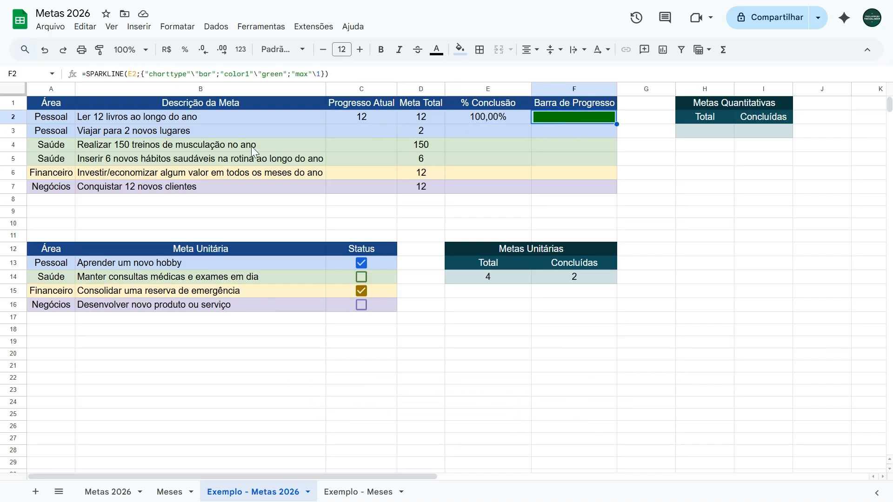
# Step: Enter =SOMA('Exemplo - Meses'!C2:C13) in C3 to total the monthly Viagens entries
pyautogui.click(358, 132)
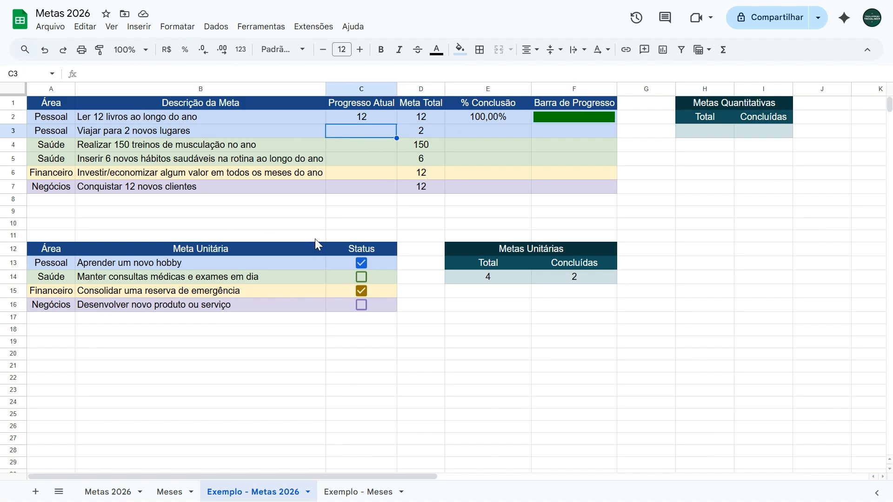
pyautogui.write('=soma')
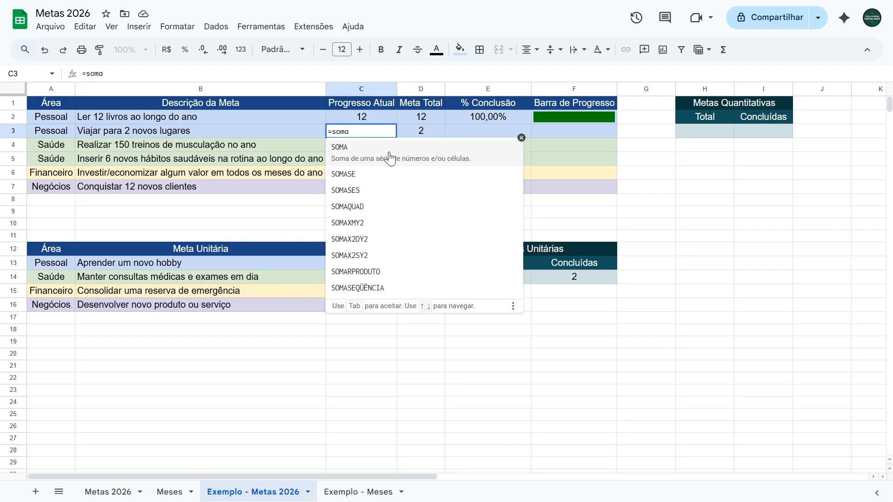
pyautogui.click(389, 150)
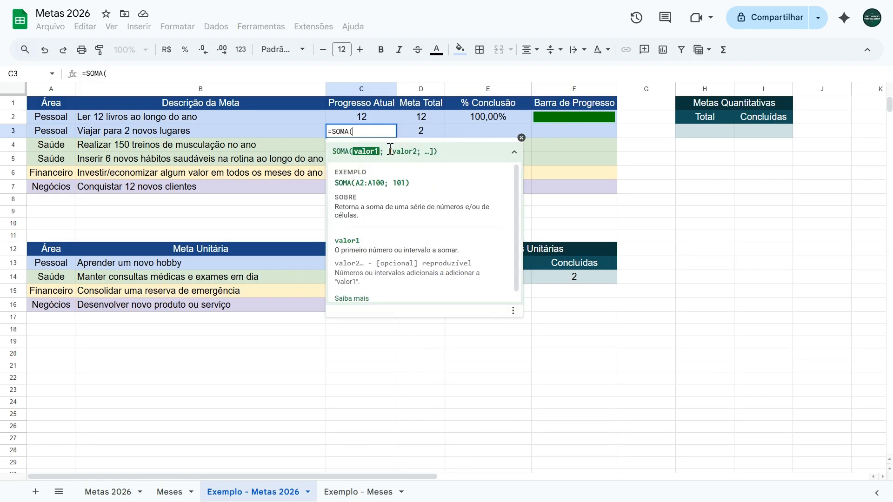
pyautogui.click(331, 492)
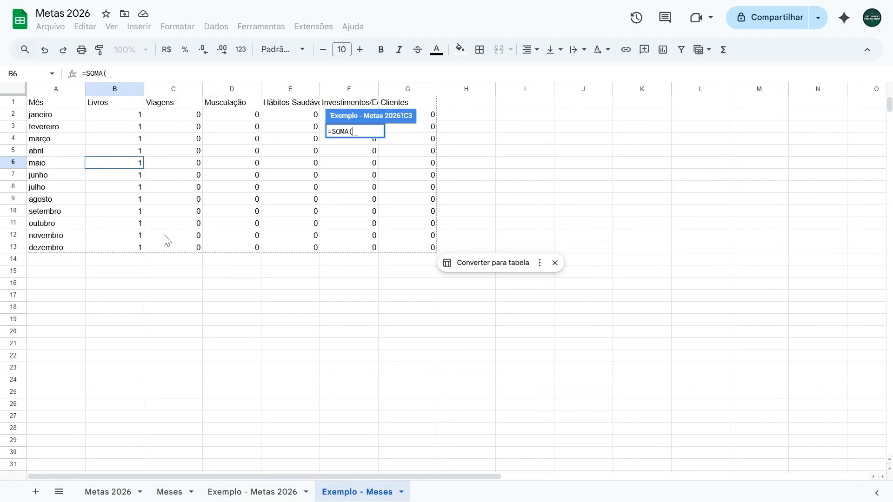
pyautogui.moveTo(181, 251); pyautogui.dragTo(175, 117)
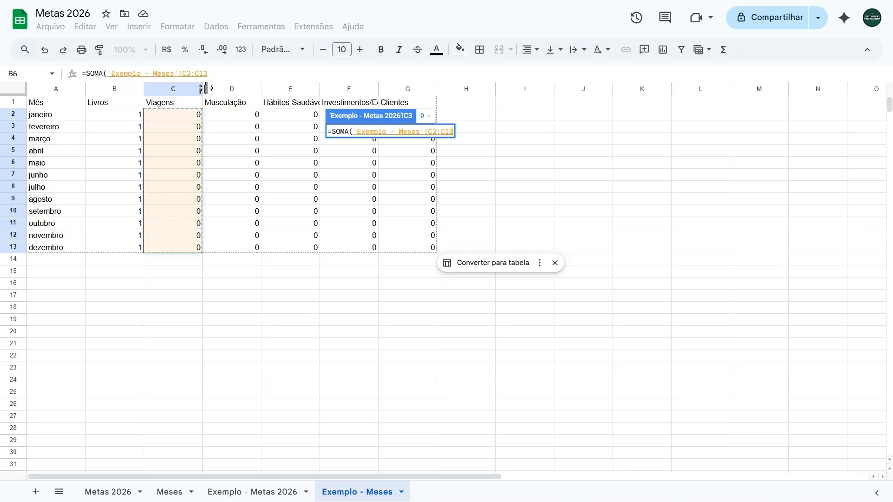
pyautogui.click(223, 73)
pyautogui.write(')')
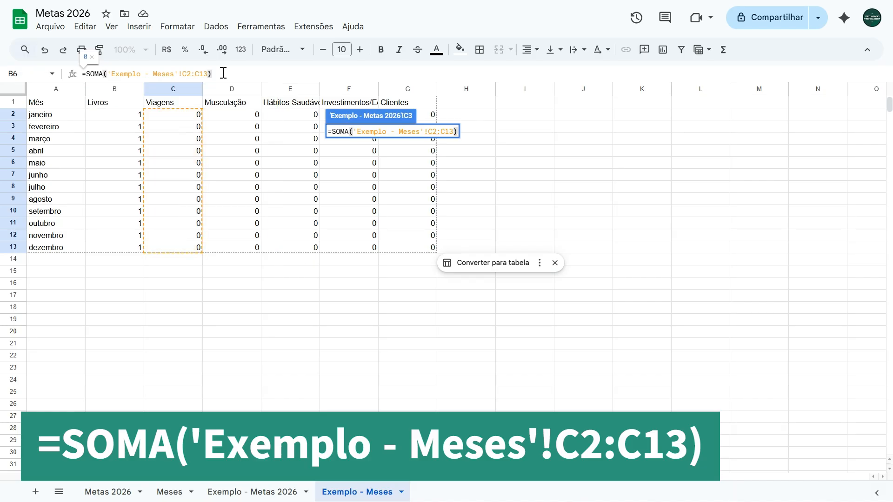
pyautogui.press('Return')
# Step: Enter =C3/D3 in E3 to calculate the completion percentage of the travel goal
pyautogui.click(466, 132)
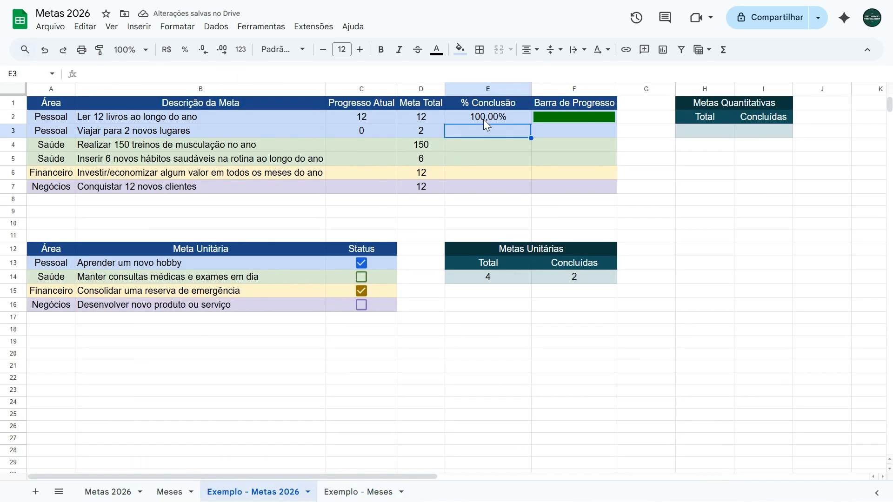
pyautogui.write('=')
pyautogui.click(365, 131)
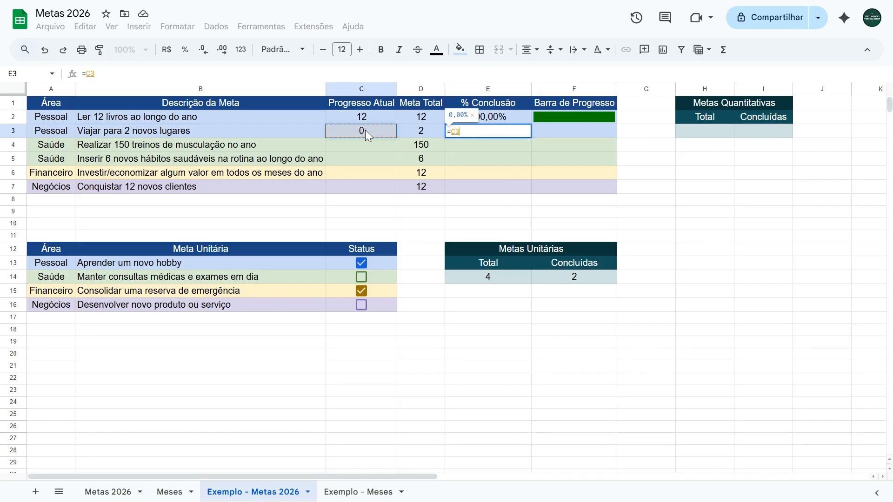
pyautogui.write('/')
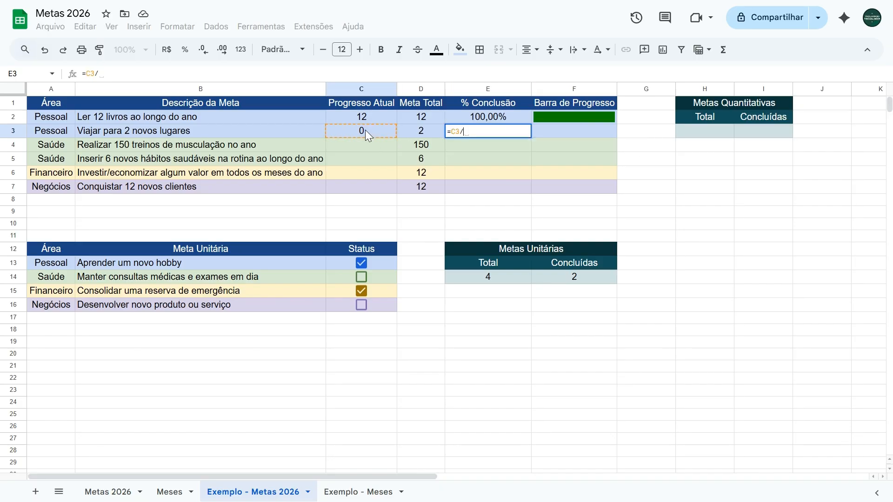
pyautogui.click(425, 132)
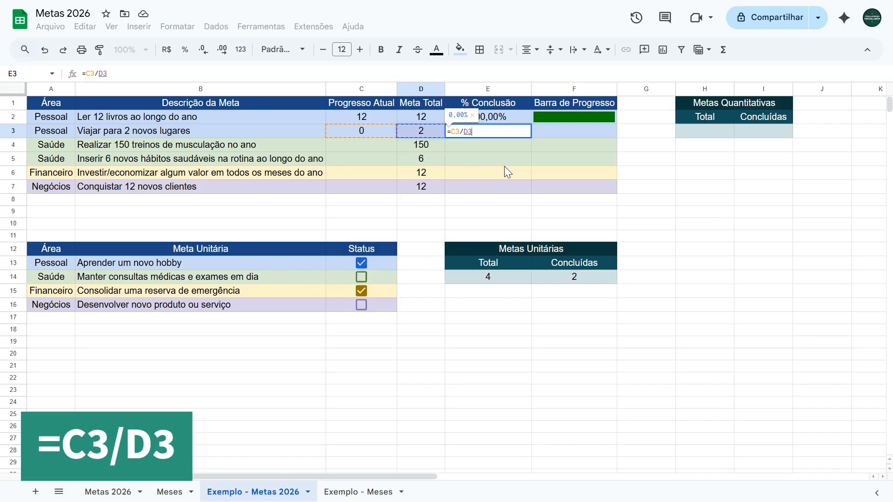
pyautogui.press('Return')
# Step: Copy the full SPARKLINE formula text from F2 into the travel goal's Barra de Progresso cell F3
pyautogui.click(579, 120)
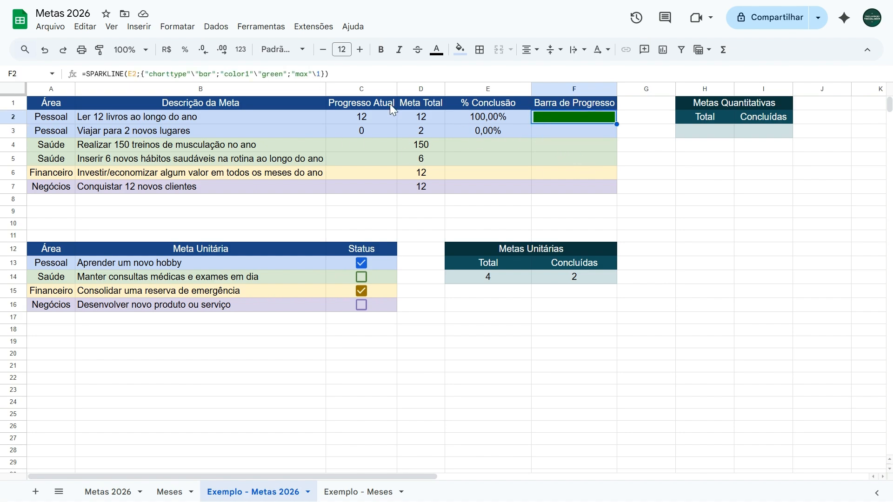
pyautogui.moveTo(359, 74); pyautogui.dragTo(79, 75)
pyautogui.hotkey('ctrl', 'c')
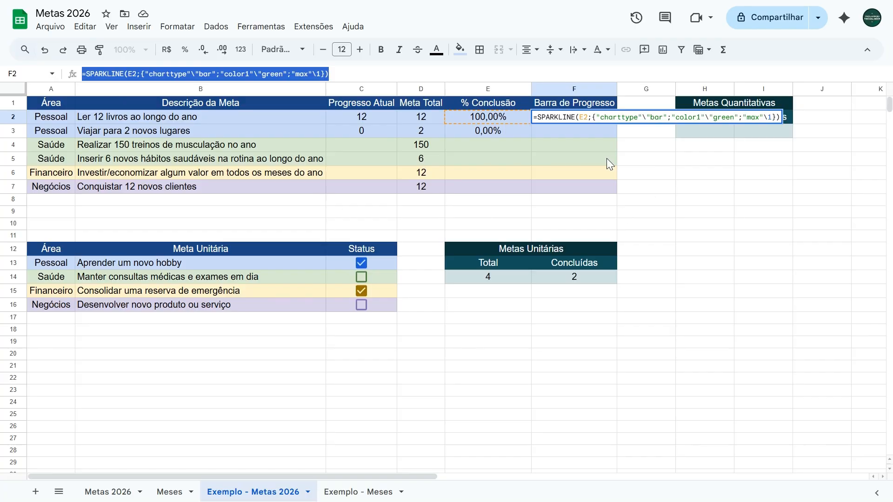
pyautogui.click(549, 130)
pyautogui.click(163, 73)
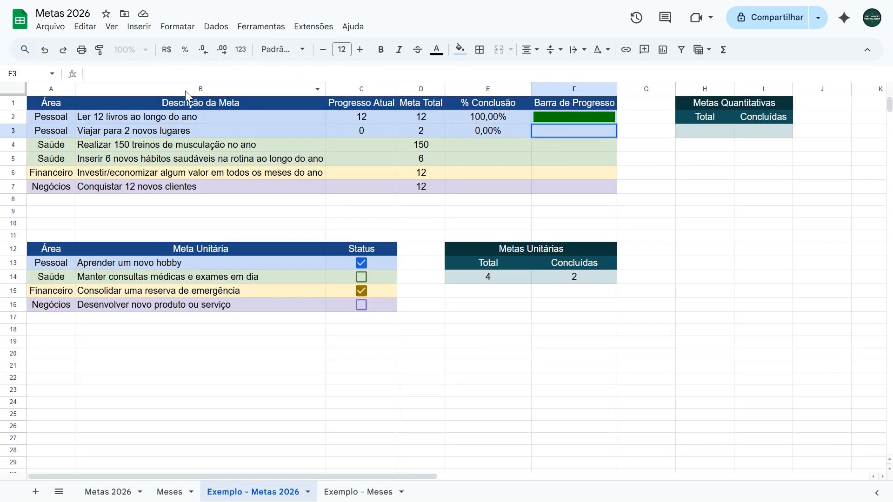
pyautogui.hotkey('ctrl', 'v')
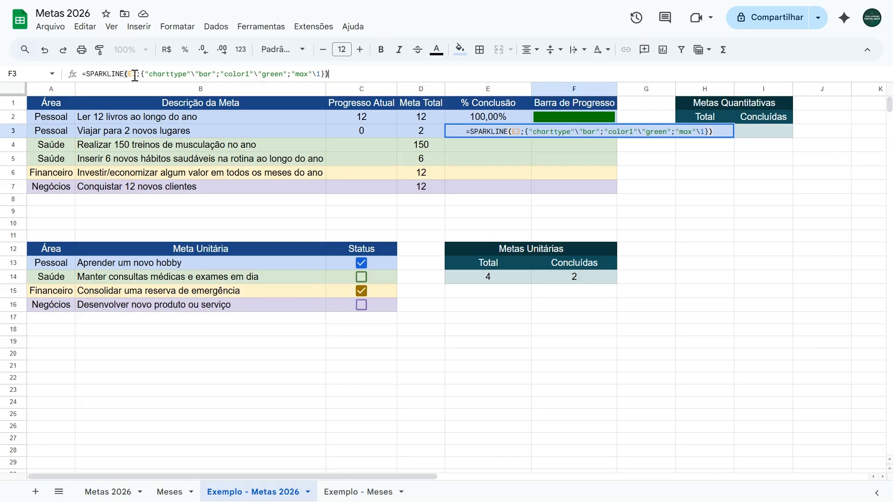
# Step: Change the data reference in F3's SPARKLINE formula to E3, then reopen the formula for review
pyautogui.click(135, 75)
pyautogui.press('Left')
pyautogui.press('Left')
pyautogui.hotkey('shift', 'Right')
pyautogui.hotkey('shift', 'Right')
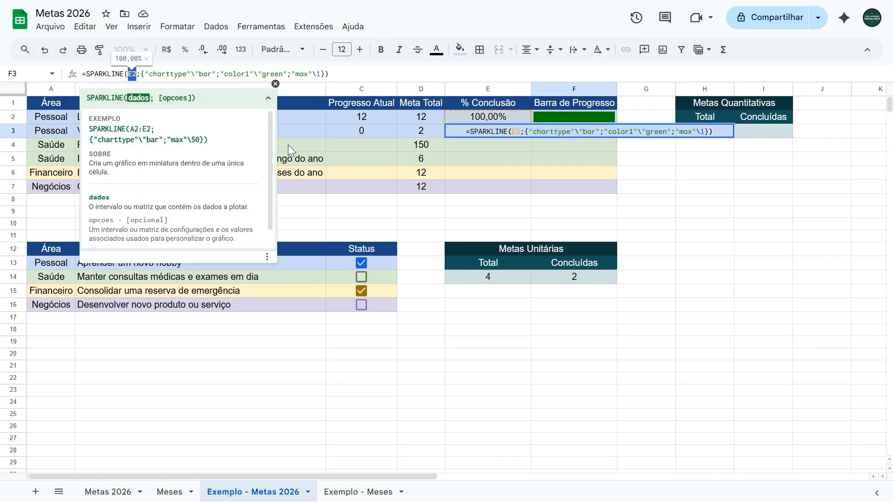
pyautogui.write('E3')
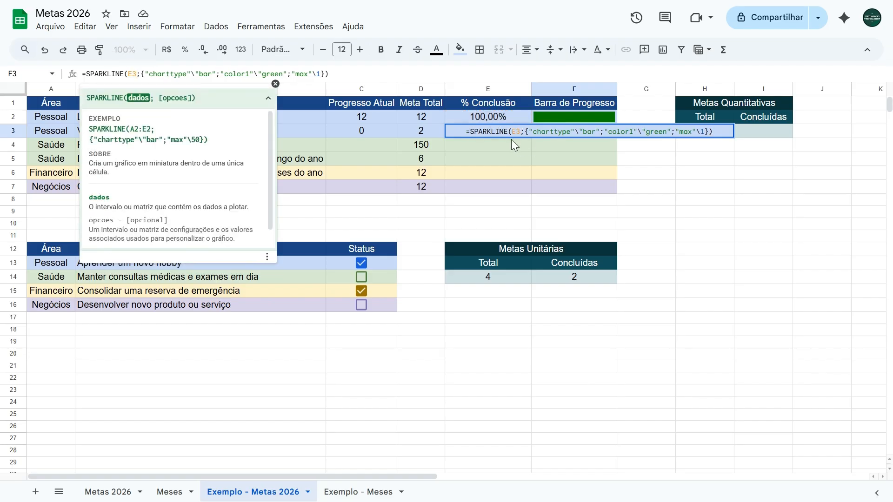
pyautogui.click(276, 85)
pyautogui.click(362, 75)
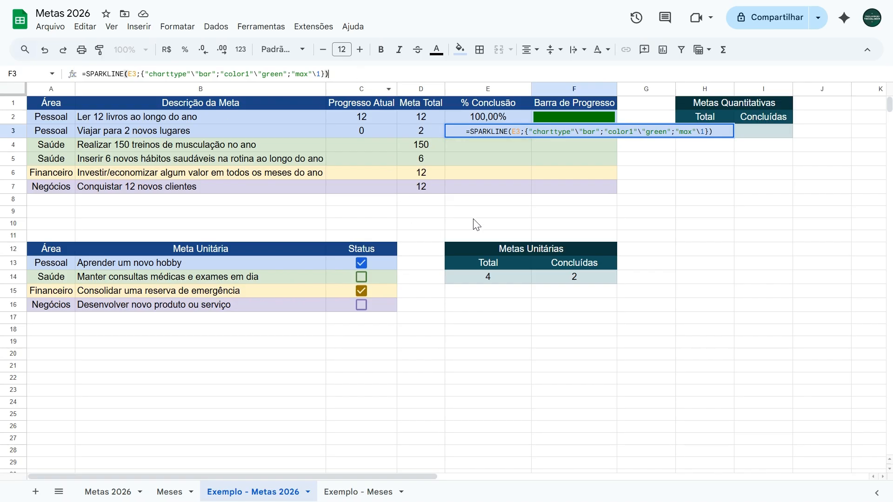
pyautogui.press('Return')
pyautogui.click(577, 130)
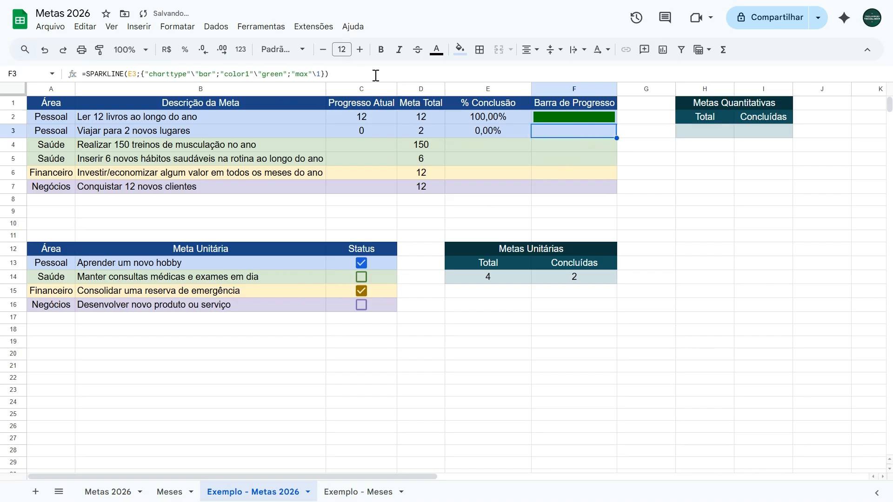
pyautogui.click(376, 76)
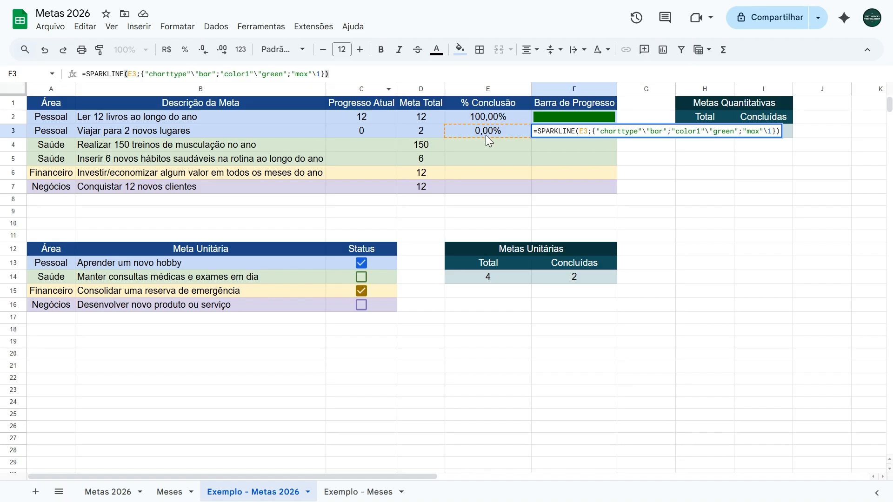
# Step: Close F3's formula, set março's Viagens entry to 1 on Exemplo - Meses, and return to Exemplo - Metas 2026
pyautogui.press('Escape')
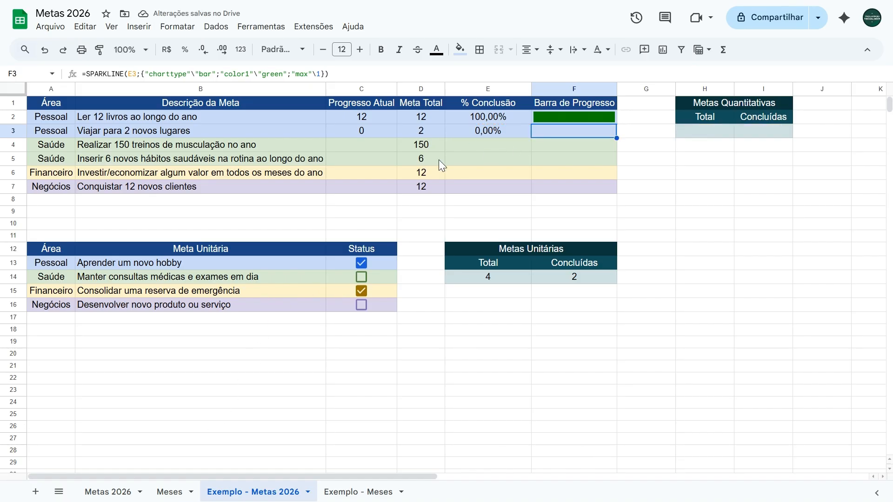
pyautogui.click(362, 493)
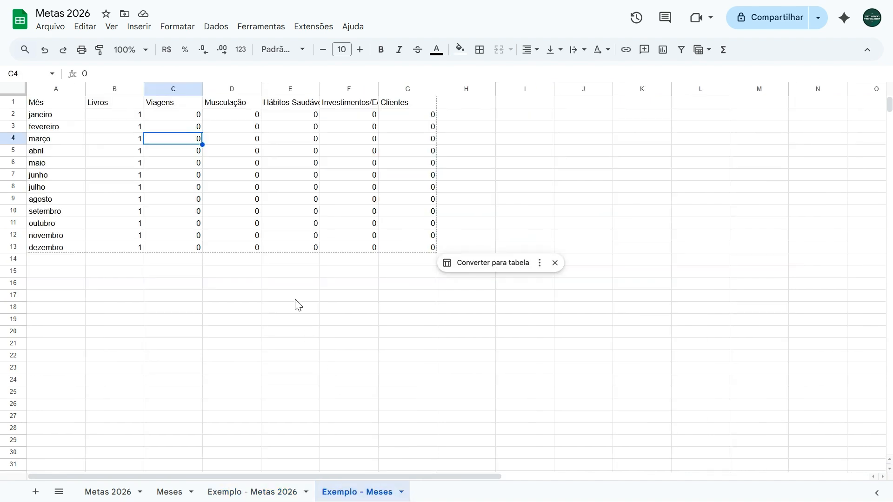
pyautogui.click(188, 128)
pyautogui.press('Down')
pyautogui.write('1')
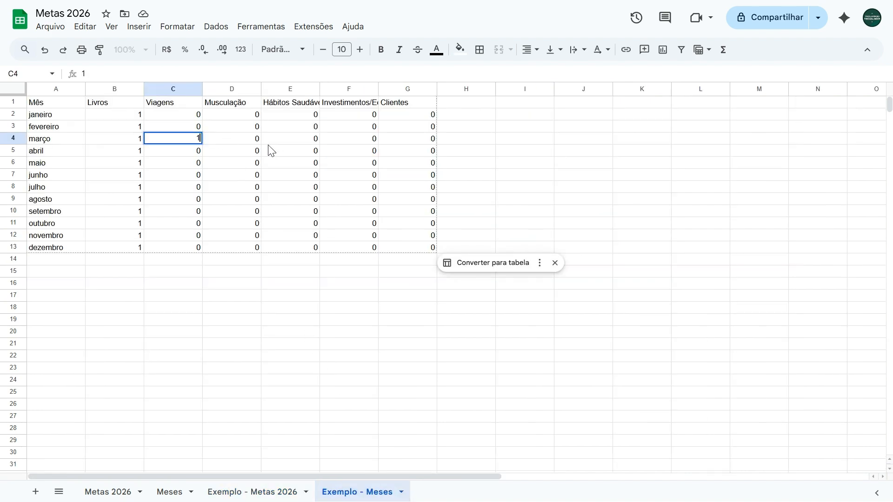
pyautogui.press('Return')
pyautogui.click(252, 492)
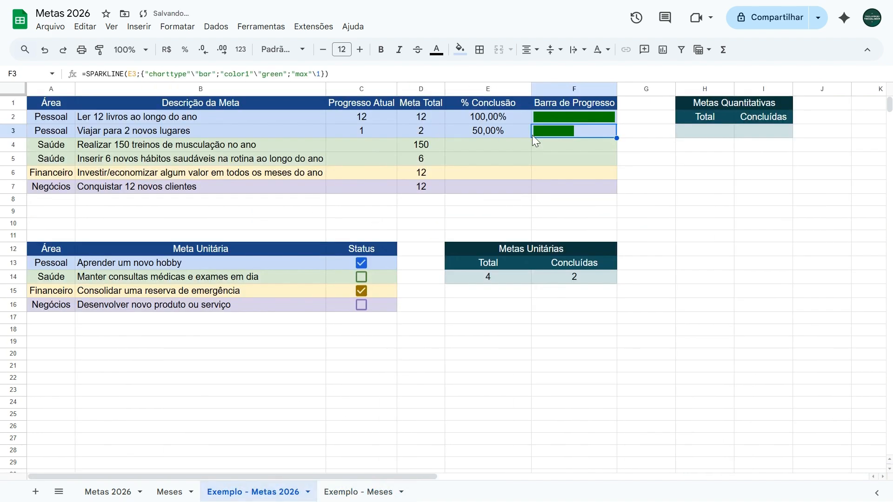
# Step: Set setembro's Viagens entry to 1 on Exemplo - Meses, then review the travel goal's cells C3 to F3 on Exemplo - Metas 2026
pyautogui.click(357, 492)
pyautogui.click(177, 211)
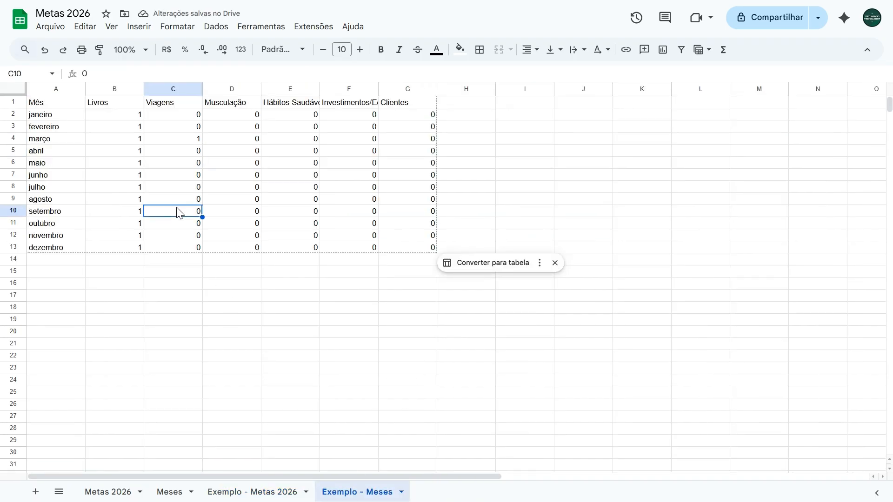
pyautogui.write('1')
pyautogui.press('Return')
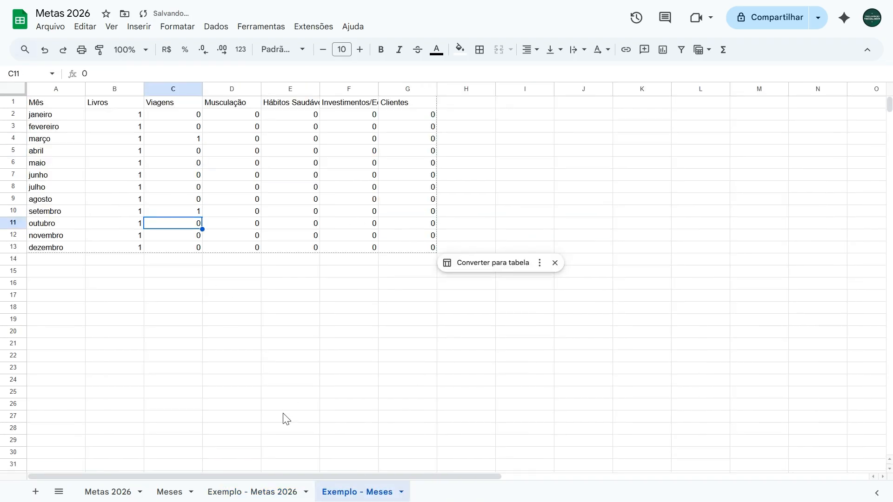
pyautogui.click(275, 493)
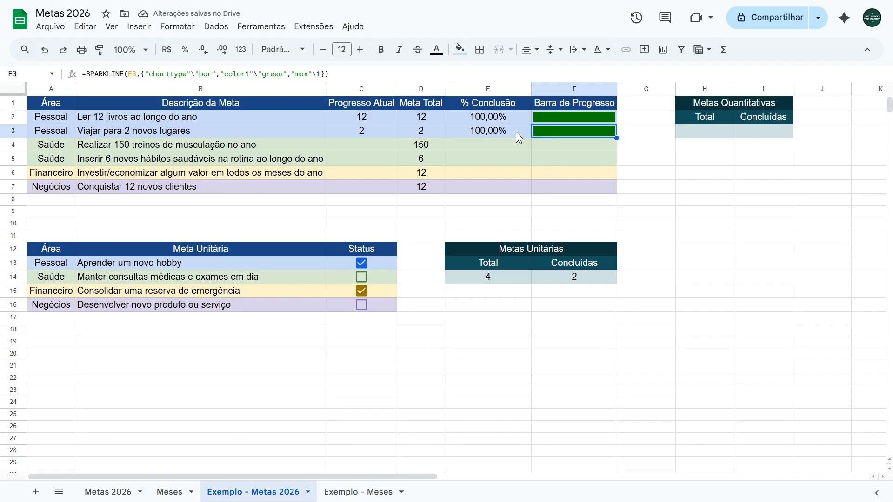
pyautogui.click(361, 131)
pyautogui.press('Right')
pyautogui.press('Right')
pyautogui.press('Right')
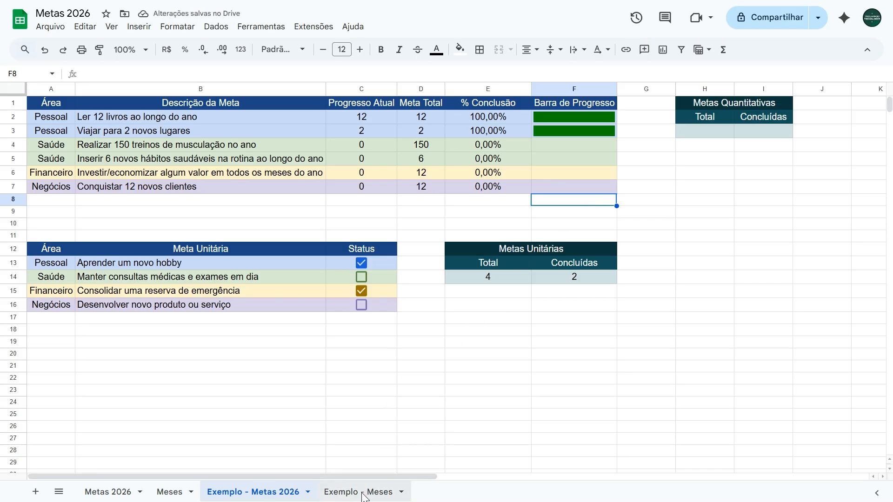
# Step: On Exemplo - Meses, enter Musculação 1 in março, Hábitos Saudáveis 2 in abril, Investimentos/Economias 2 in maio and Clientes 1 in junho
pyautogui.click(367, 492)
pyautogui.click(233, 140)
pyautogui.write('1')
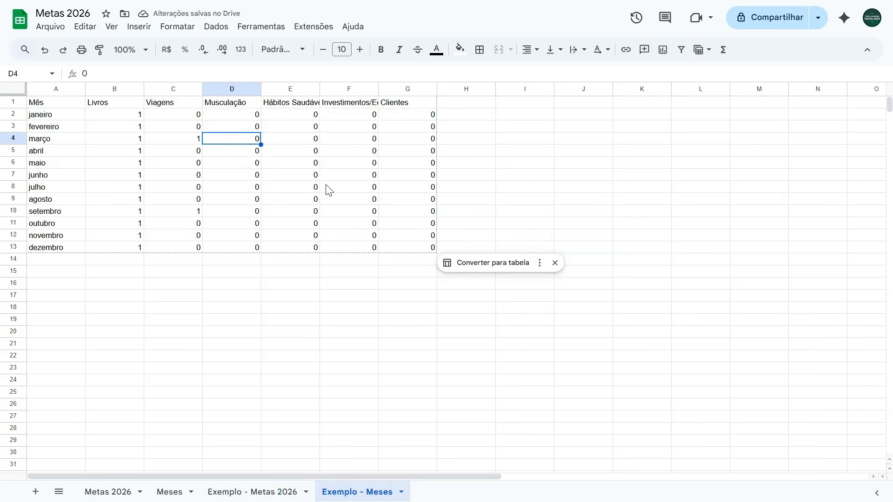
pyautogui.press('Tab')
pyautogui.press('Down')
pyautogui.write('2')
pyautogui.press('Tab')
pyautogui.press('Down')
pyautogui.write('2')
pyautogui.press('Tab')
pyautogui.press('Down')
pyautogui.write('1')
pyautogui.press('Left')
# Step: Enter Musculação values 5 in abril, 8 in maio and 8 in junho, then return to Exemplo - Metas 2026
pyautogui.press('Up')
pyautogui.press('Left')
pyautogui.press('Left')
pyautogui.press('Up')
pyautogui.write('5')
pyautogui.press('Return')
pyautogui.write('8')
pyautogui.press('Return')
pyautogui.write('/')
pyautogui.press('Return')
pyautogui.press('Up')
pyautogui.write('0')
pyautogui.press('Return')
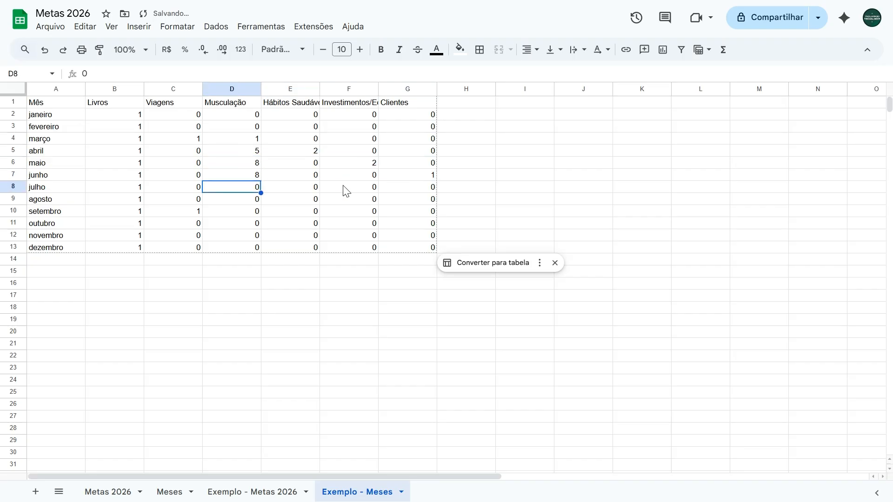
pyautogui.click(279, 489)
pyautogui.click(498, 214)
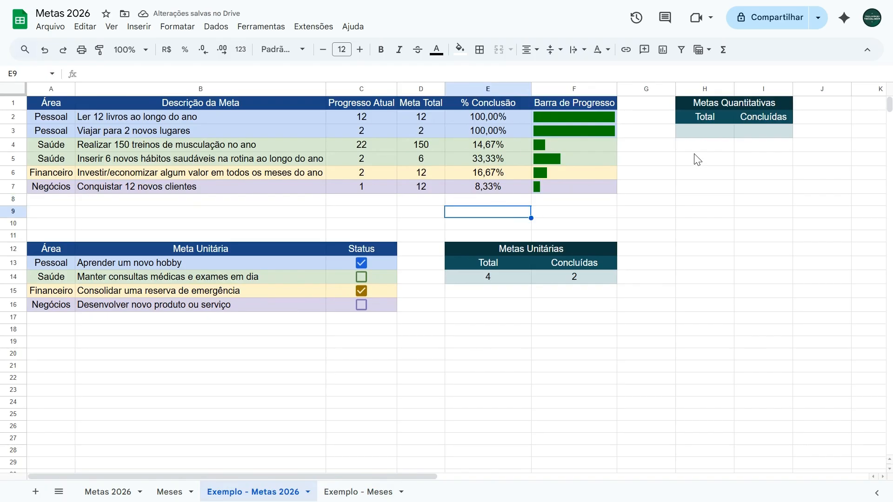
# Step: Enter =CONT.VALORES(B2:B7) in H3 to count all quantitative goals, using the Metas Unitárias total formula as reference
pyautogui.click(704, 131)
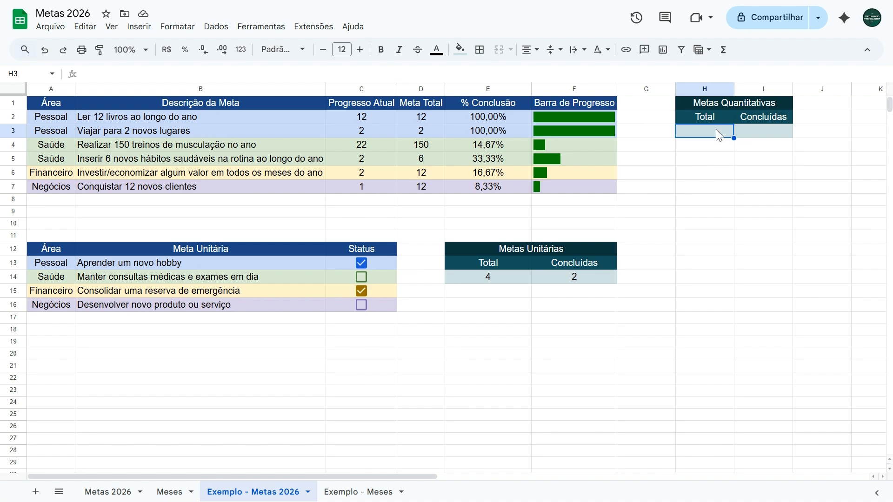
pyautogui.click(488, 279)
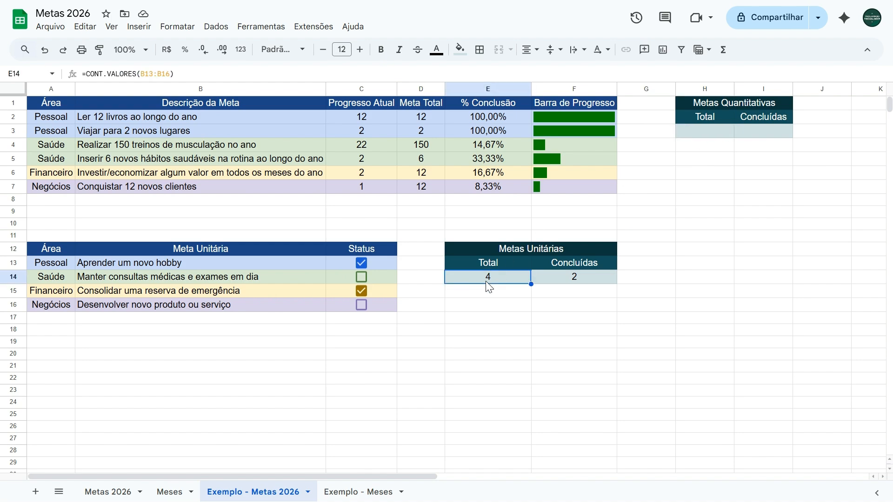
pyautogui.click(697, 133)
pyautogui.write('=cont.valores')
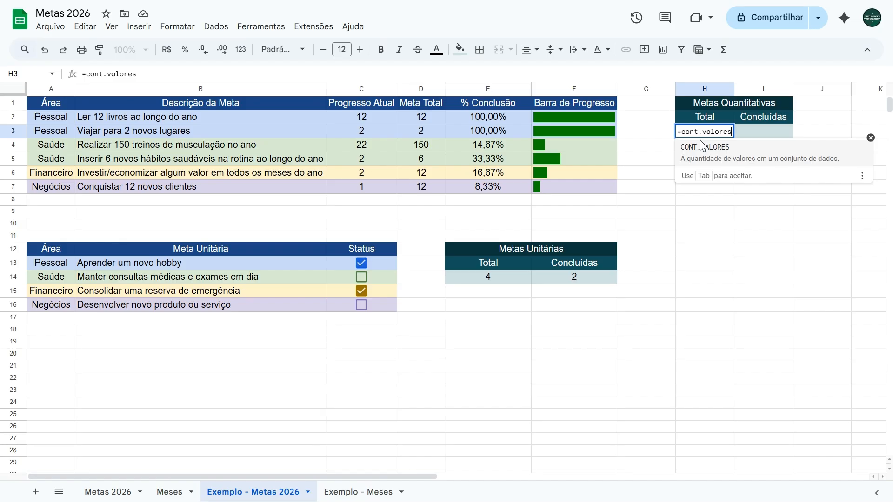
pyautogui.press('Tab')
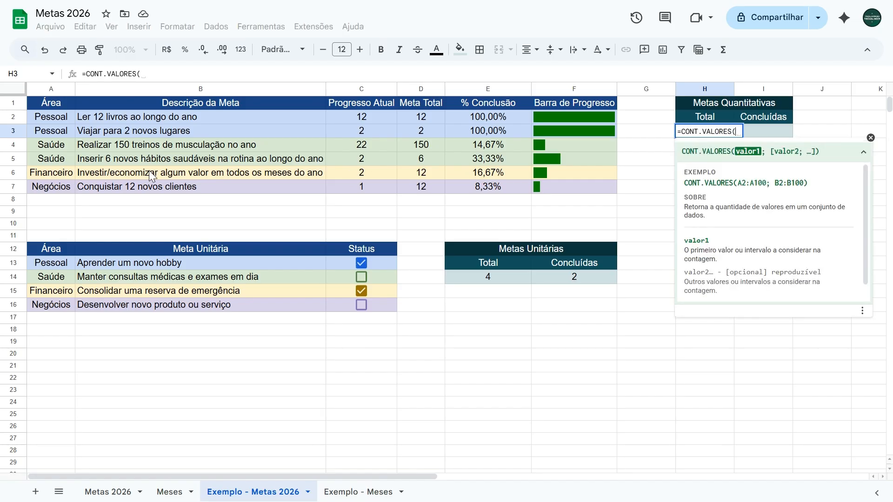
pyautogui.moveTo(144, 117); pyautogui.dragTo(143, 186)
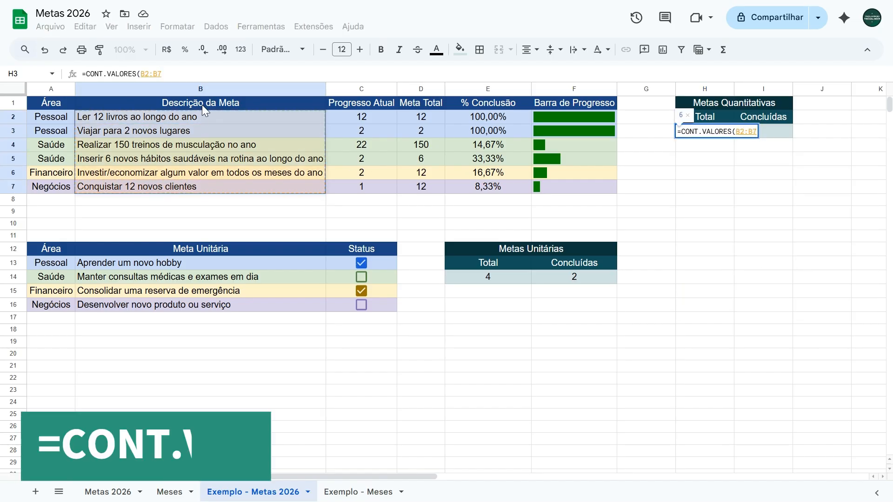
pyautogui.press('Return')
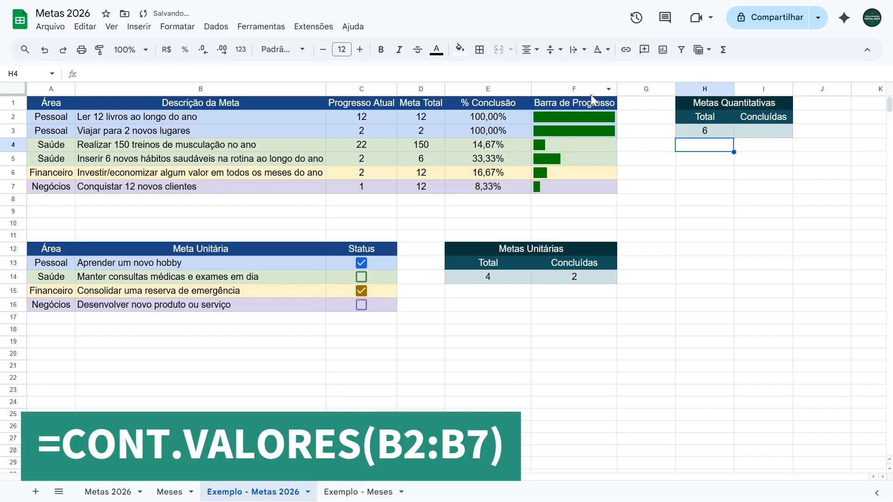
# Step: Enter =CONT.SE(E2:E7;"100%") in I3 to count the completed quantitative goals
pyautogui.moveTo(166, 120); pyautogui.dragTo(319, 162)
pyautogui.click(562, 278)
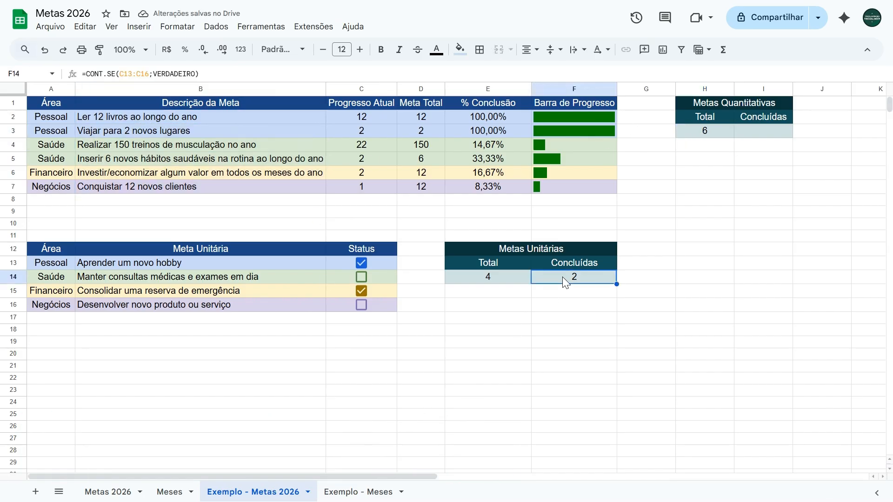
pyautogui.click(756, 133)
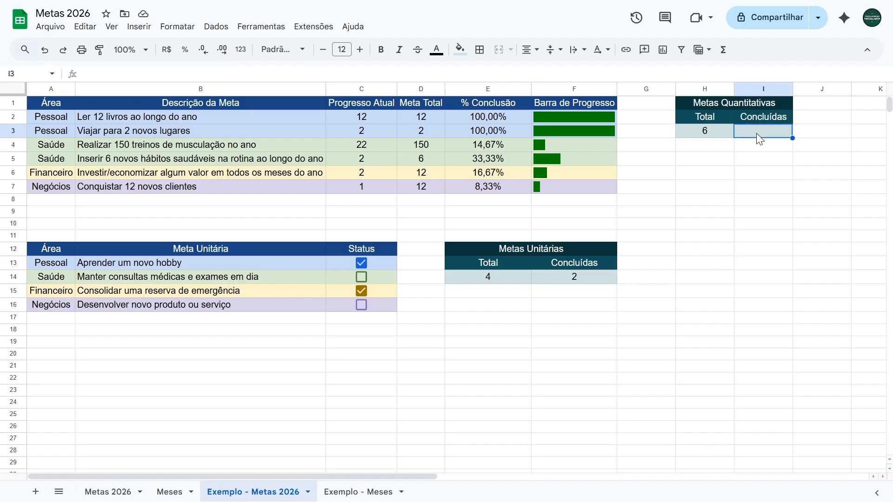
pyautogui.write('=cnt')
pyautogui.press('BackSpace')
pyautogui.press('BackSpace')
pyautogui.write('ont.se')
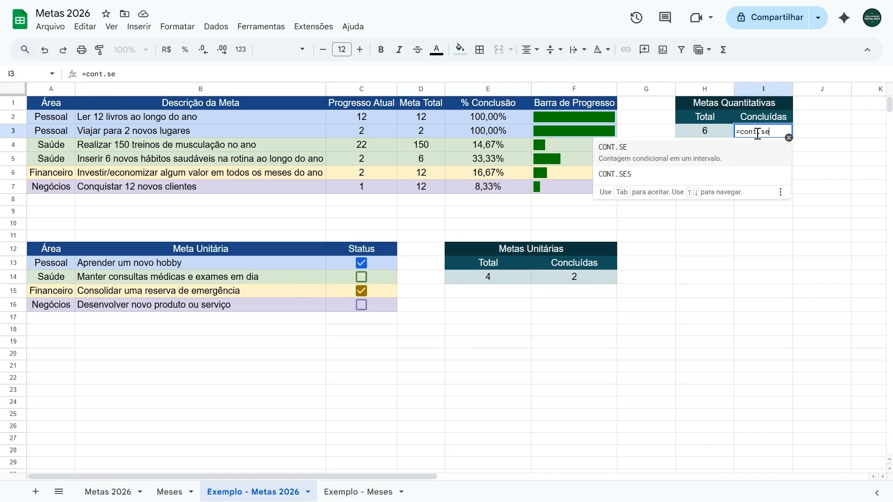
pyautogui.click(696, 150)
pyautogui.moveTo(482, 116); pyautogui.dragTo(480, 185)
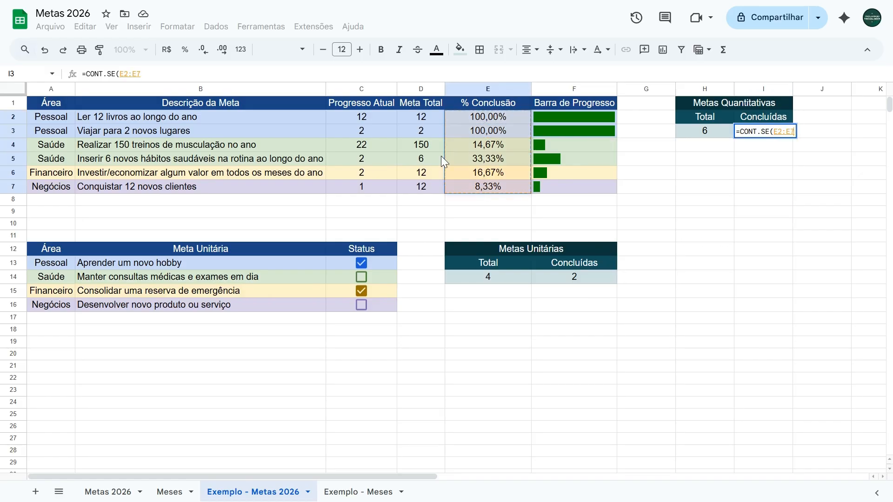
pyautogui.click(174, 74)
pyautogui.write(';""')
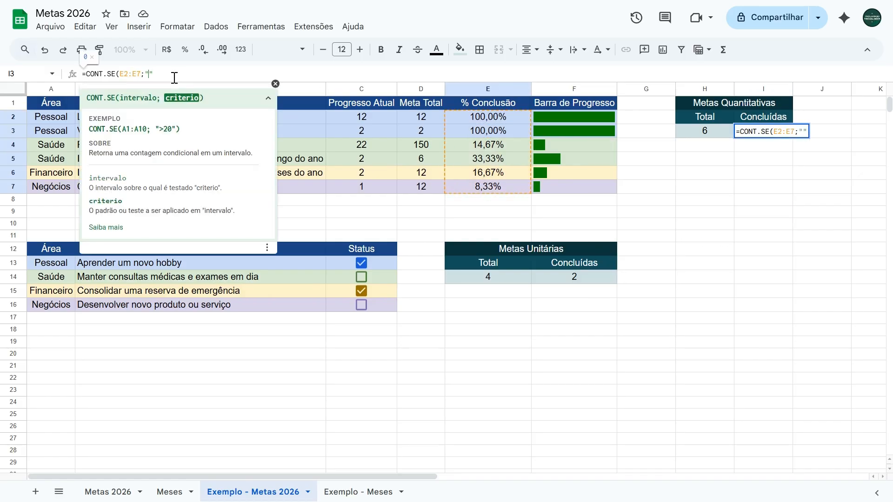
pyautogui.write('100%')
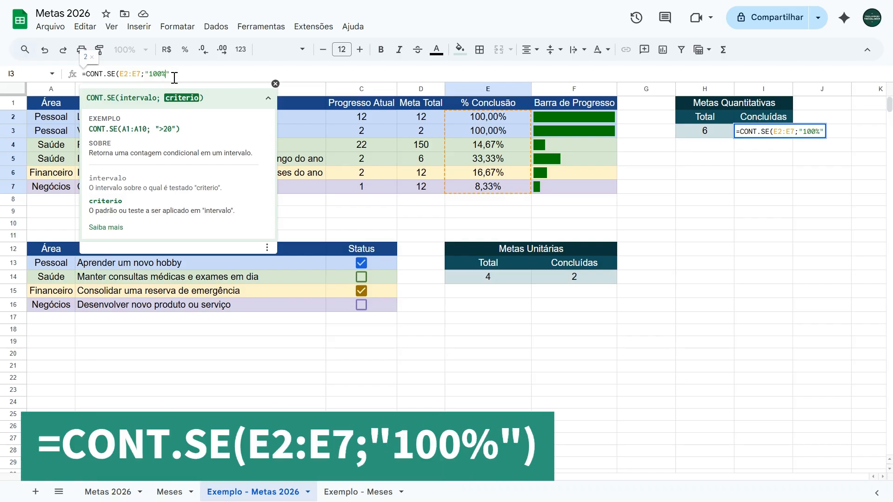
pyautogui.write(')')
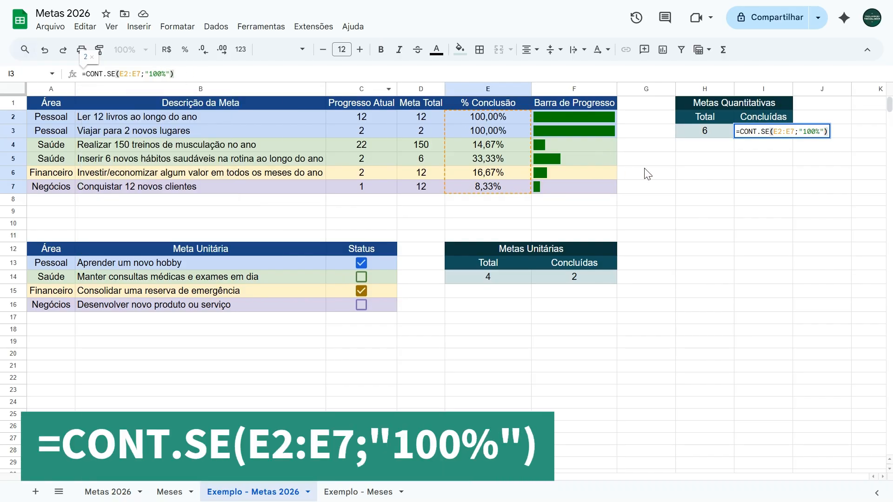
pyautogui.press('Return')
# Step: Test the completed-goals count by entering 150 as the training goal's progress in C4, then undo the entry
pyautogui.click(362, 147)
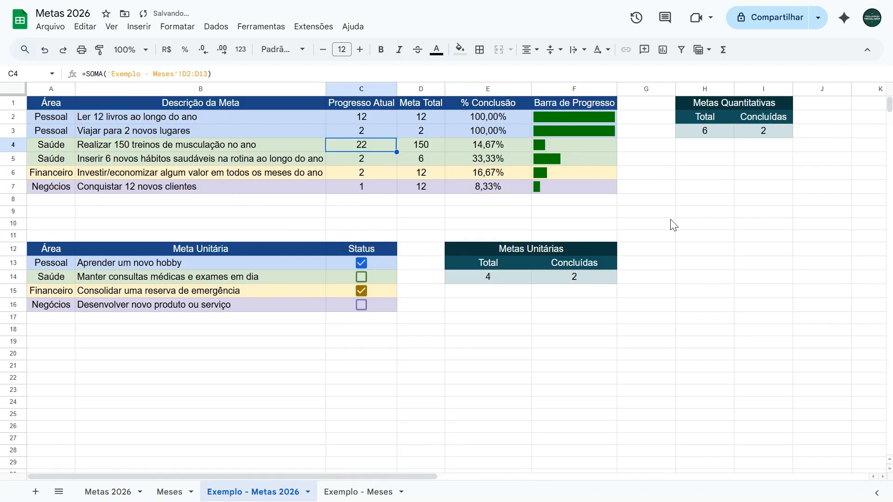
pyautogui.write('150')
pyautogui.click(783, 132)
pyautogui.hotkey('ctrl', 'z')
pyautogui.click(634, 164)
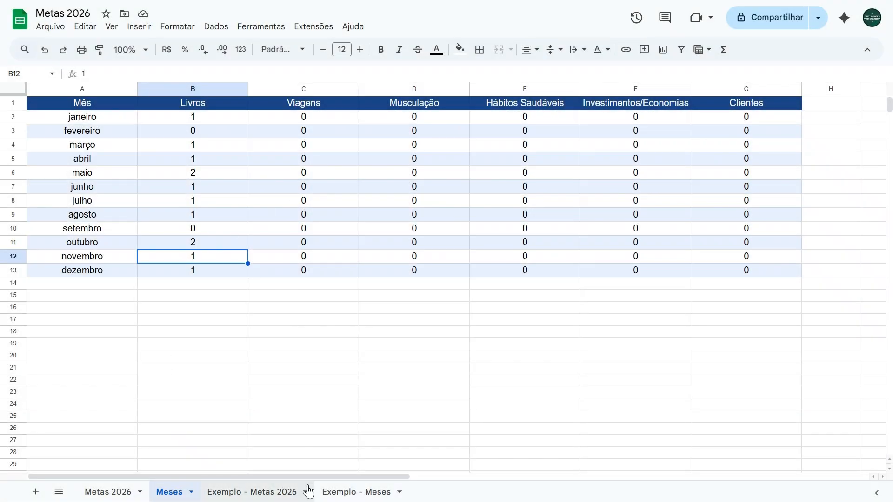
# Step: Compare Meses with Exemplo - Meses, then format A1:G13 on Exemplo - Meses with font size 12, centred horizontally and vertically
pyautogui.click(339, 494)
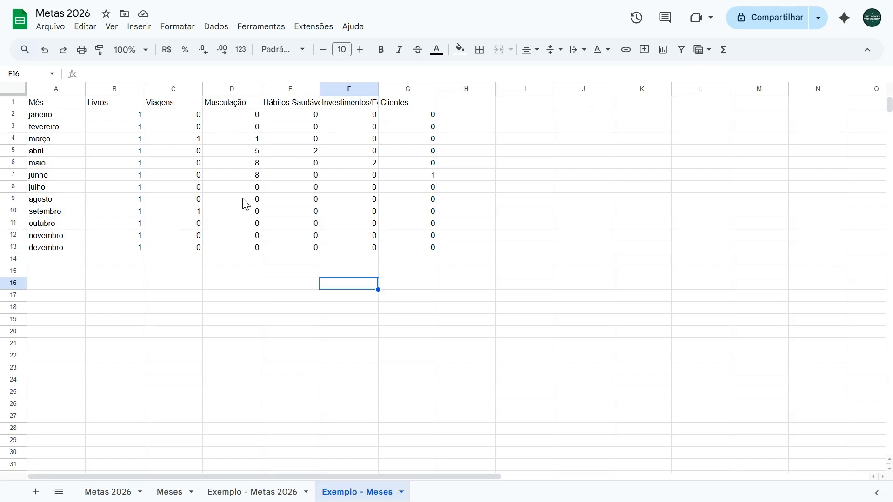
pyautogui.click(169, 492)
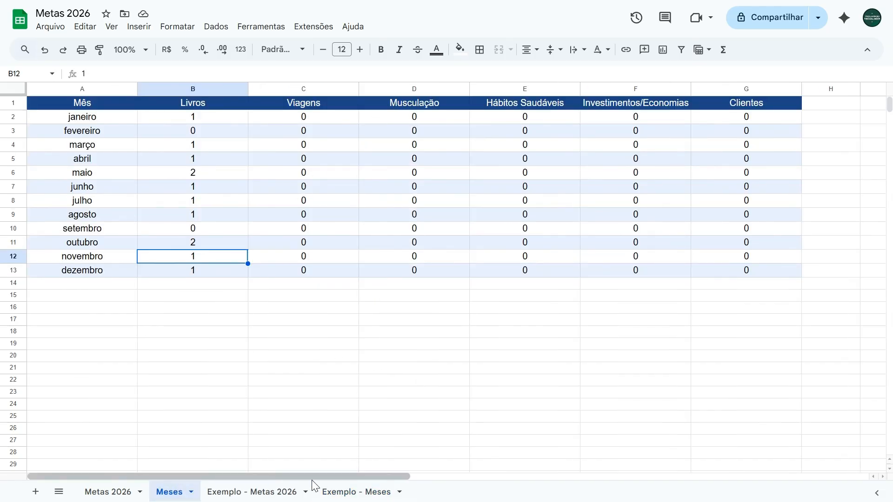
pyautogui.click(345, 493)
pyautogui.moveTo(61, 106); pyautogui.dragTo(389, 246)
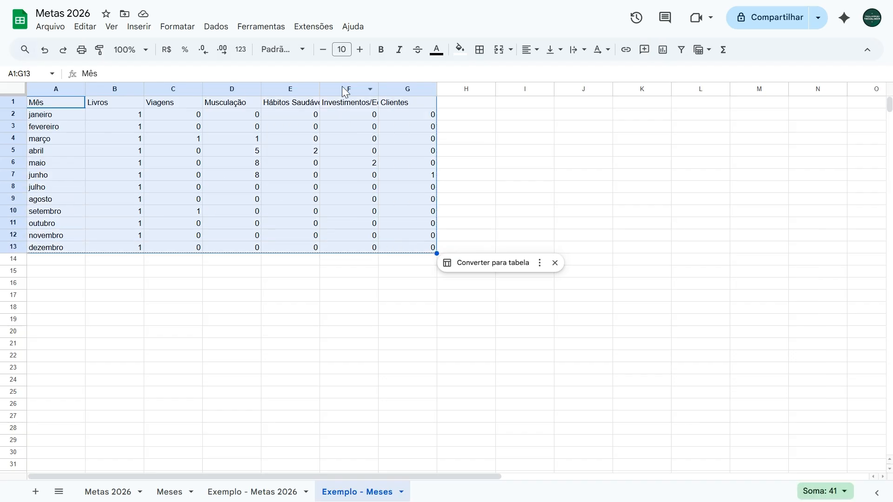
pyautogui.click(342, 49)
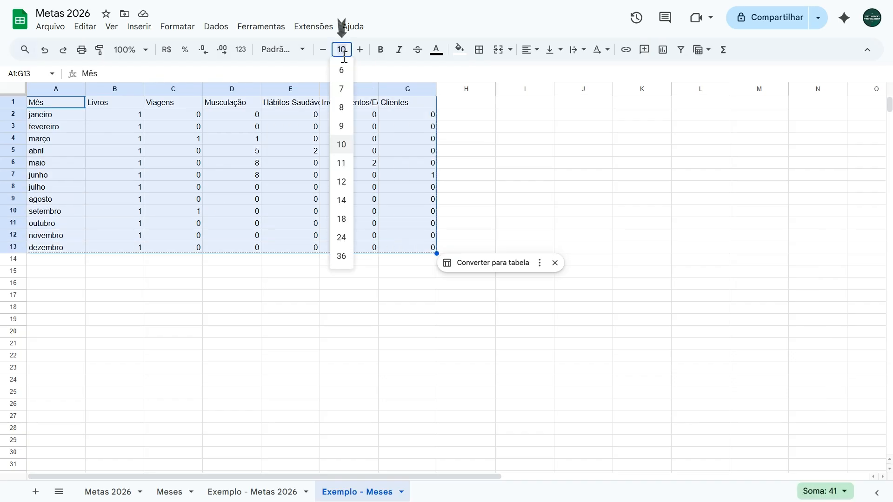
pyautogui.click(343, 182)
pyautogui.click(531, 50)
pyautogui.click(549, 73)
pyautogui.click(552, 50)
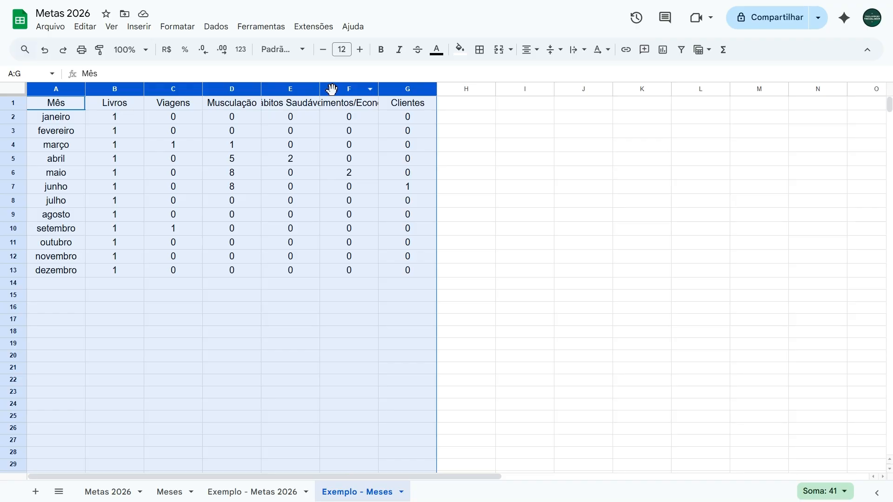
# Step: Resize columns A to G on Exemplo - Meses to fit their data with Ajustar aos dados
pyautogui.rightClick(56, 90)
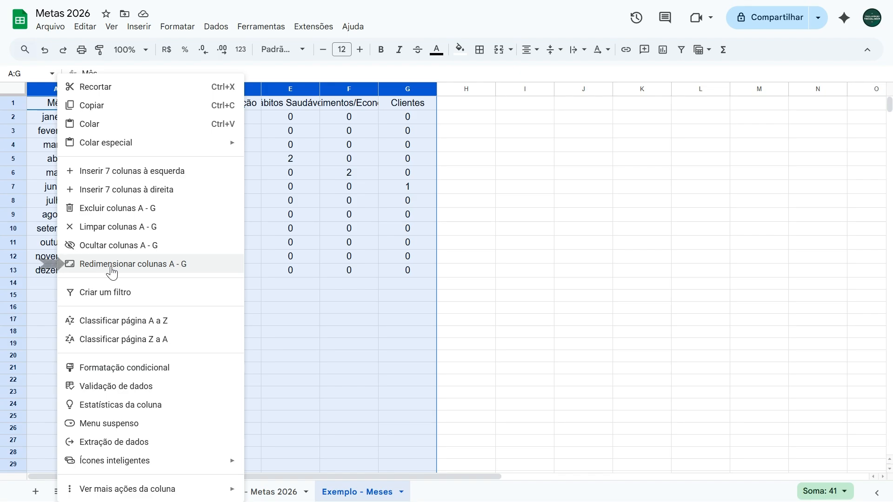
pyautogui.click(111, 265)
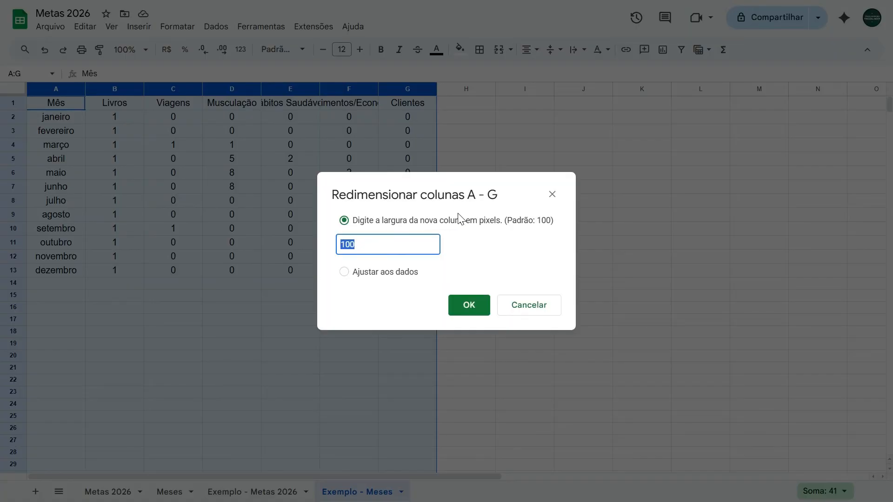
pyautogui.click(367, 274)
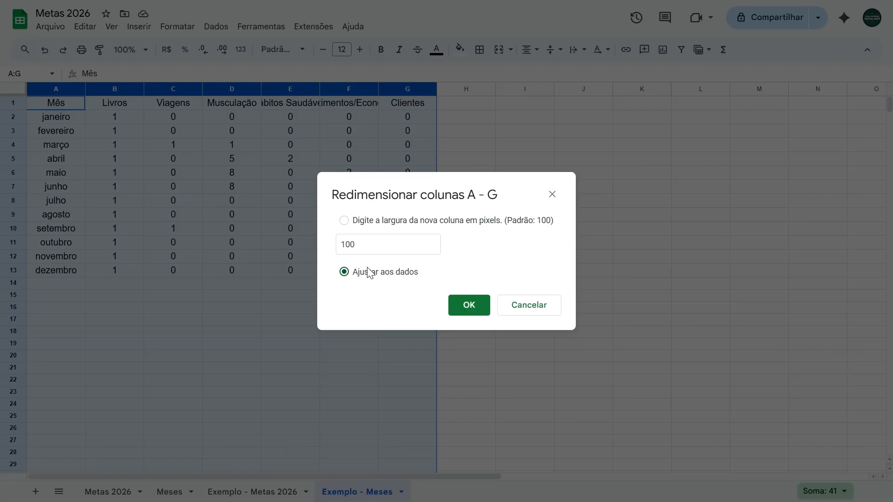
pyautogui.click(467, 309)
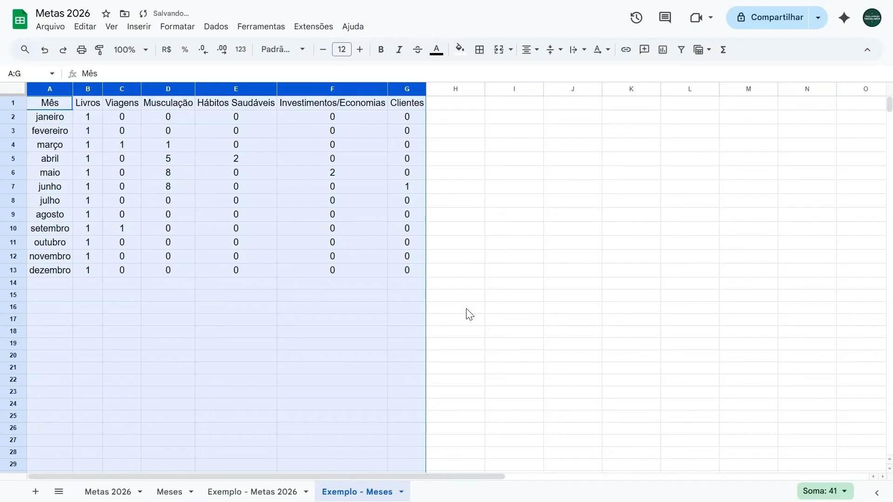
# Step: Format the header row A1:G1 on Exemplo - Meses with a dark blue fill and white text
pyautogui.click(477, 172)
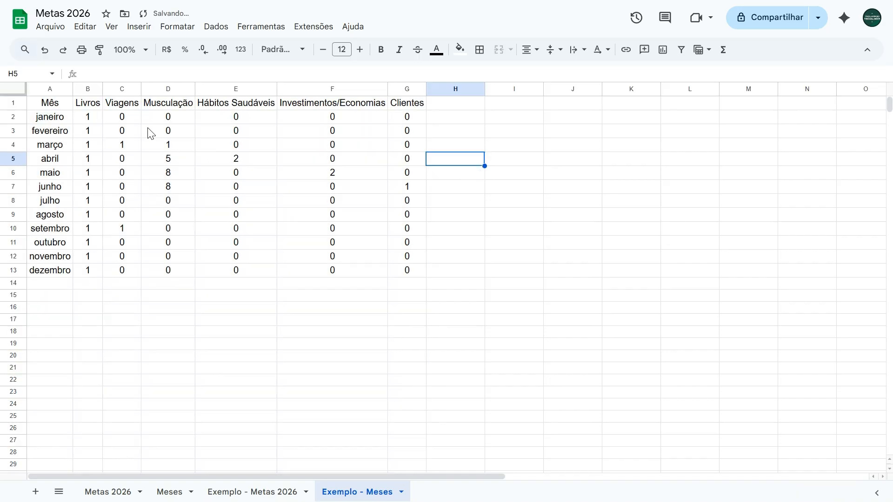
pyautogui.click(65, 105)
pyautogui.moveTo(65, 106); pyautogui.dragTo(400, 103)
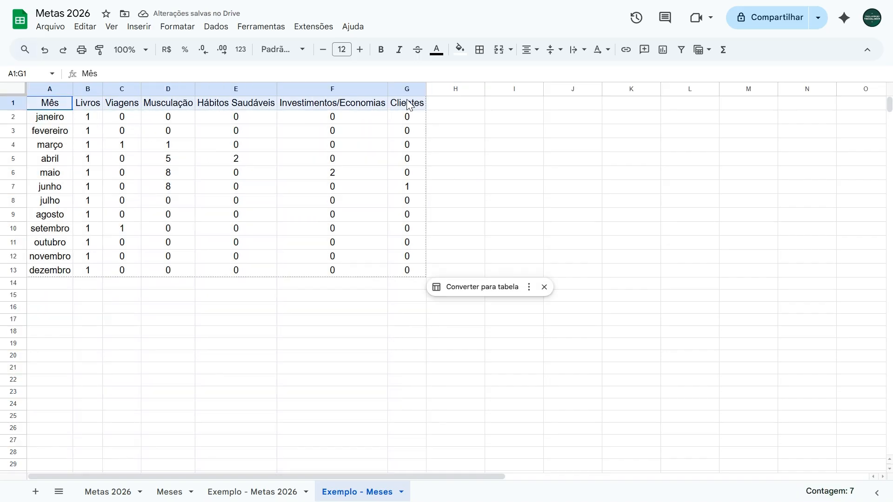
pyautogui.click(460, 48)
pyautogui.click(539, 179)
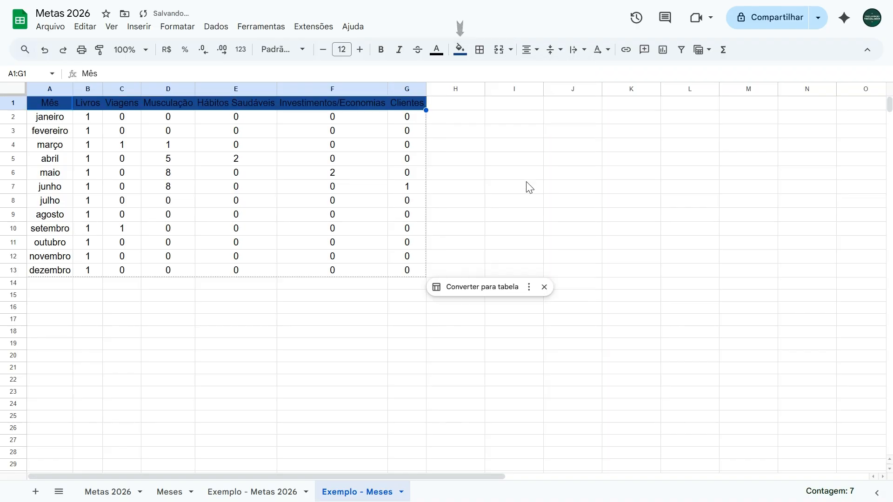
pyautogui.click(435, 51)
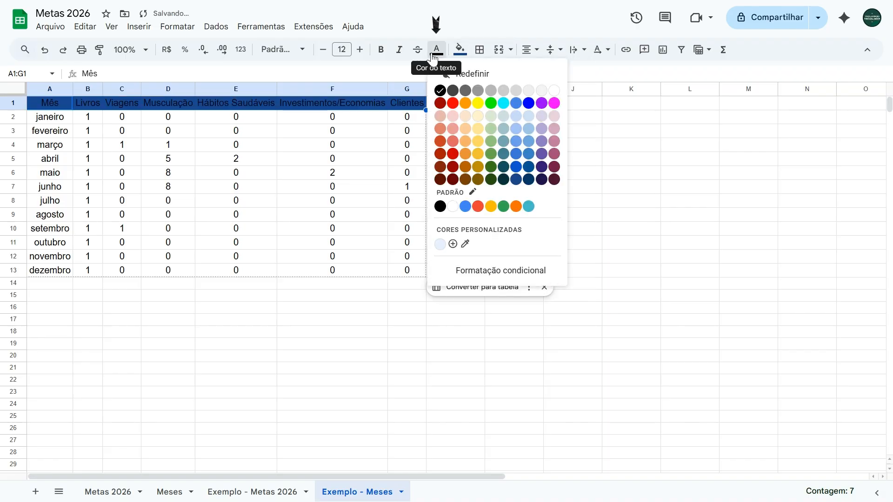
pyautogui.click(554, 91)
pyautogui.click(530, 188)
# Step: Apply alternating colours to A2:G13 with the light blue default style, without a title or footer row
pyautogui.moveTo(52, 117); pyautogui.dragTo(406, 274)
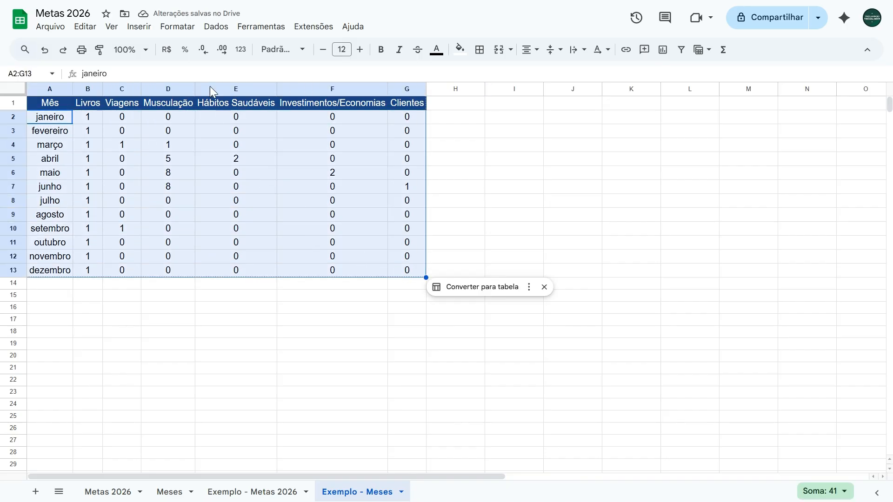
pyautogui.click(181, 29)
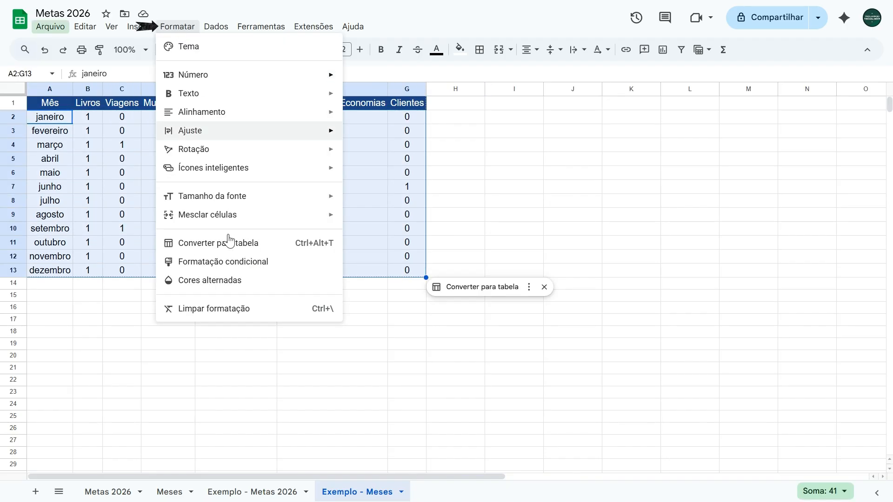
pyautogui.click(206, 281)
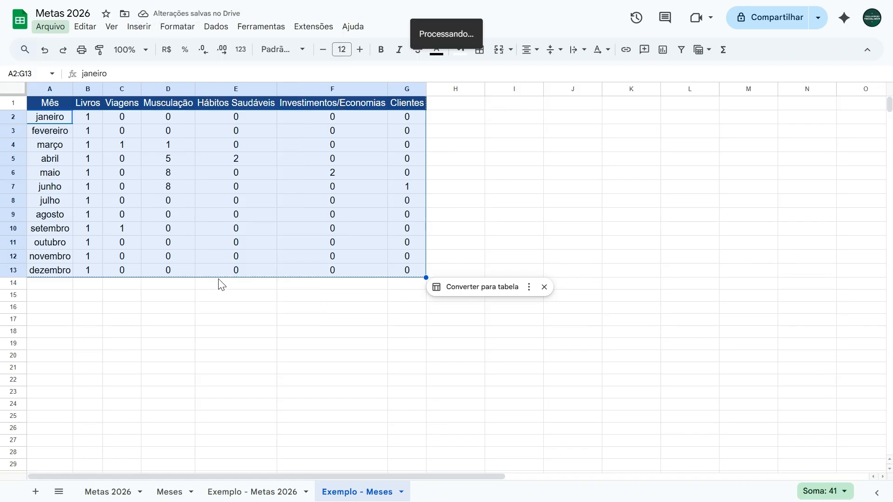
pyautogui.click(726, 161)
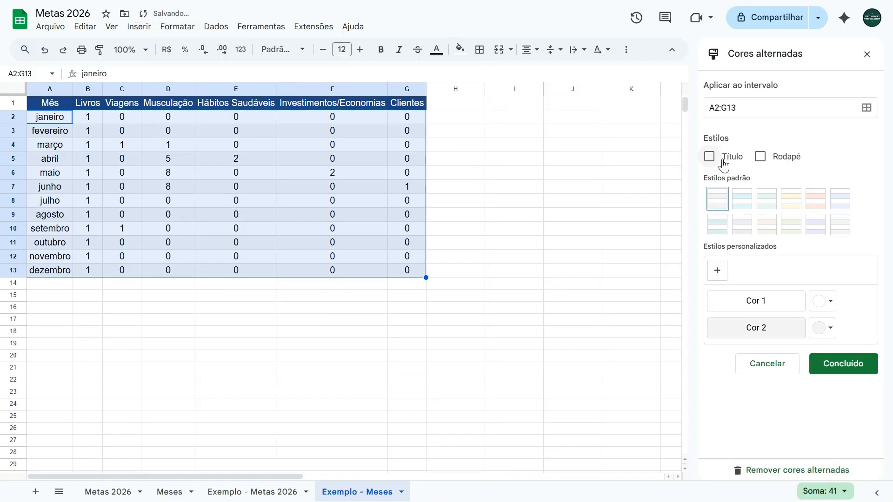
pyautogui.click(845, 206)
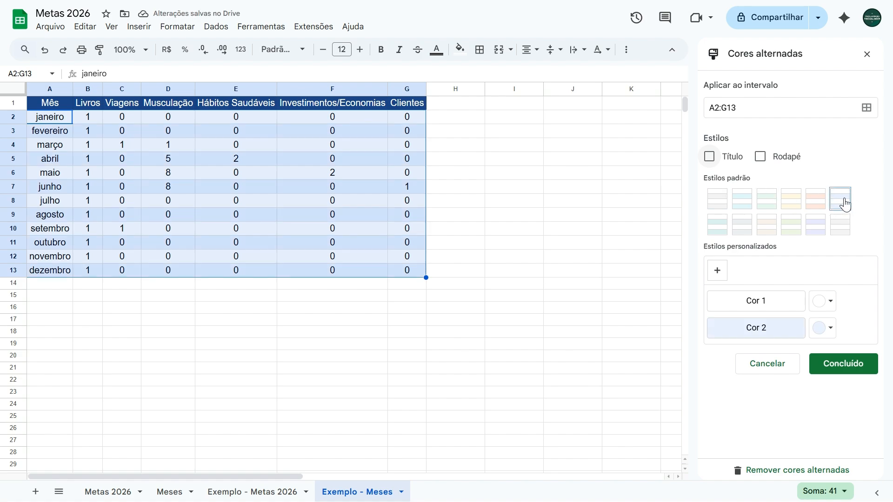
pyautogui.click(844, 365)
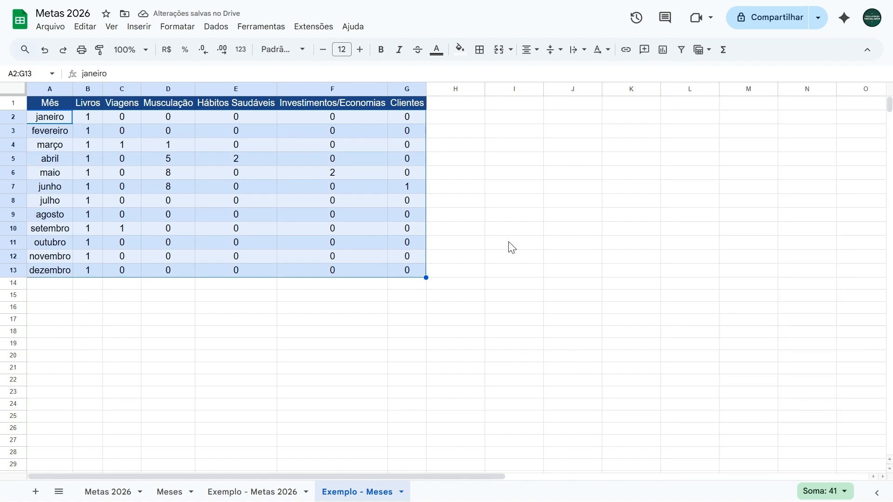
pyautogui.click(517, 231)
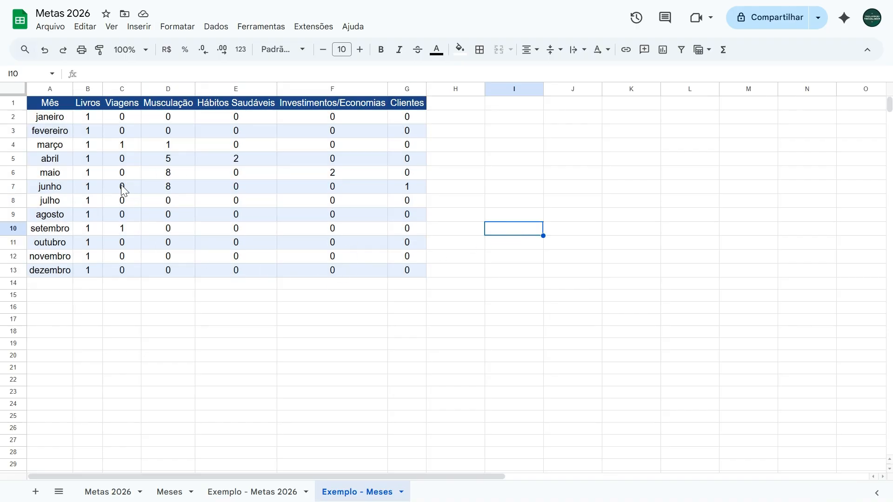
# Step: Add black borders around all cells of the monthly table A1:G13
pyautogui.moveTo(57, 108); pyautogui.dragTo(407, 271)
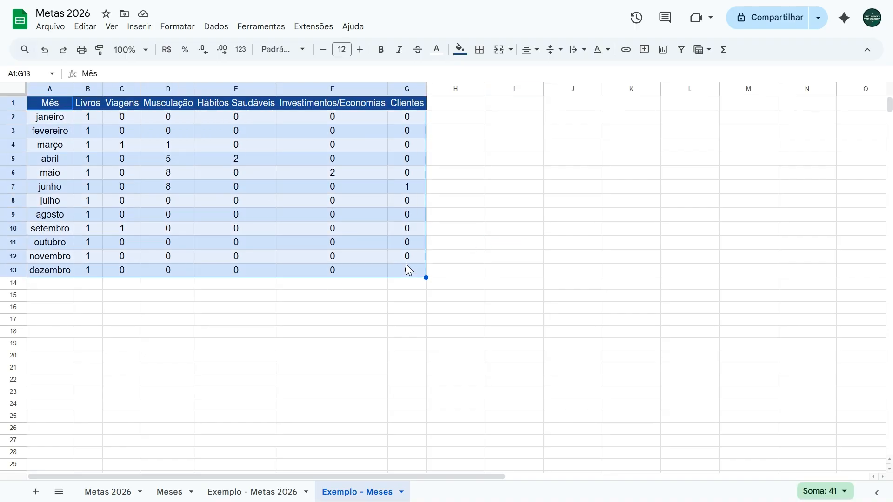
pyautogui.click(480, 51)
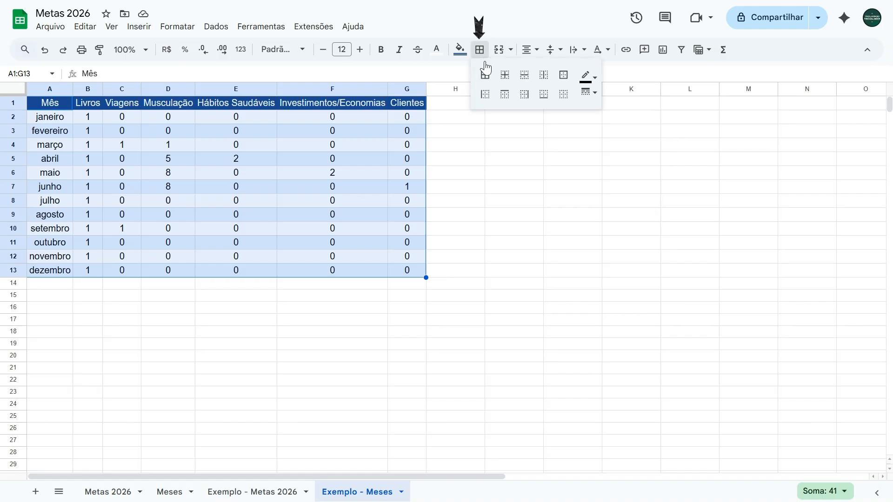
pyautogui.click(487, 77)
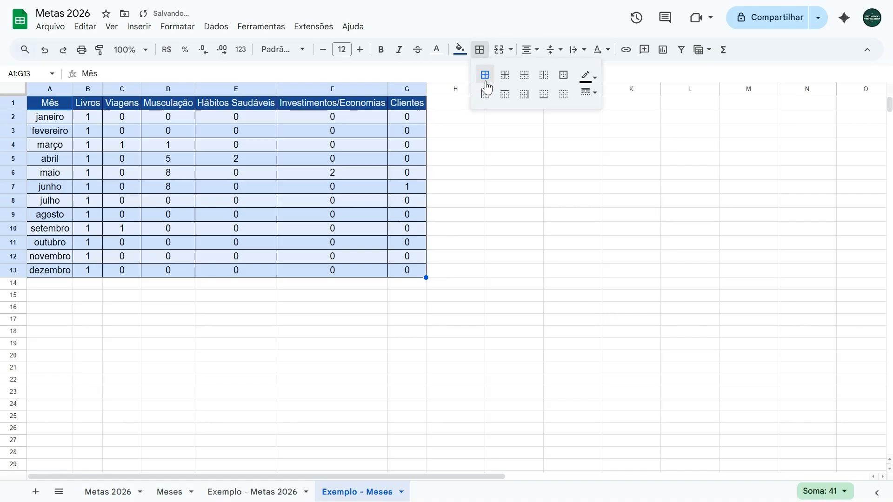
pyautogui.click(492, 243)
# Step: Resize columns A to G to one equal, wider pixel width that fits the Investimentos/Economias heading
pyautogui.moveTo(50, 89); pyautogui.dragTo(406, 96)
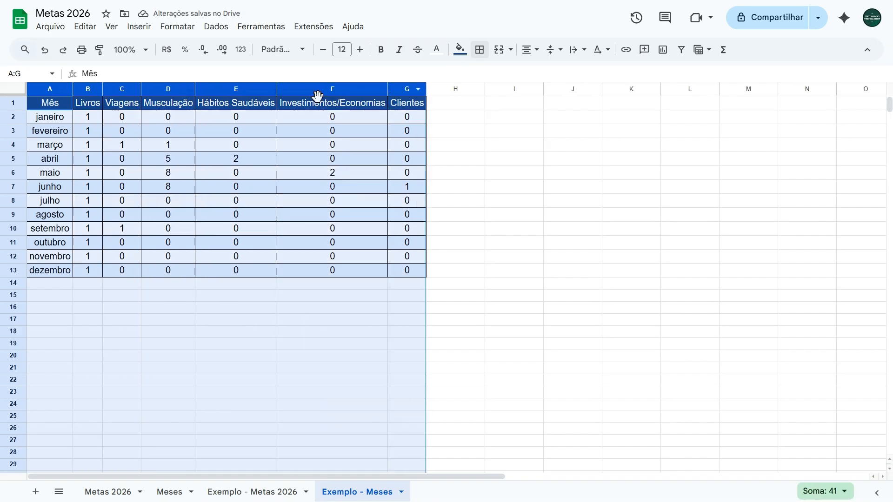
pyautogui.rightClick(50, 90)
pyautogui.click(111, 266)
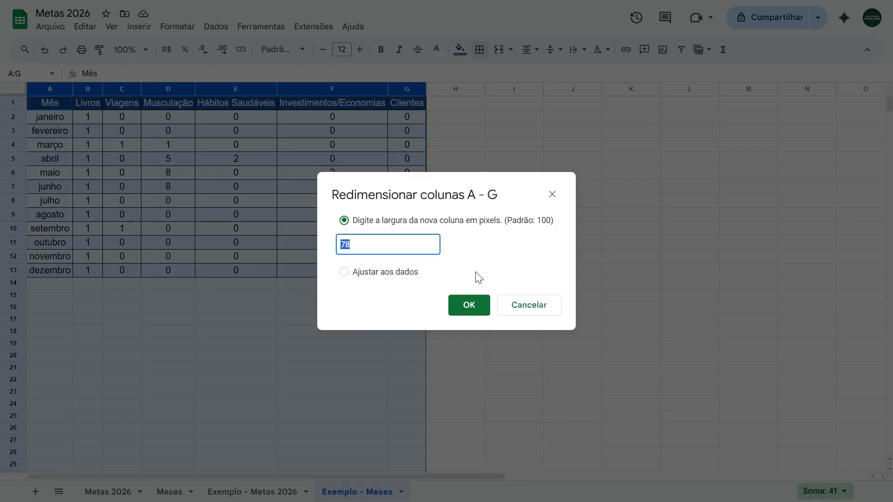
pyautogui.click(468, 305)
pyautogui.click(644, 345)
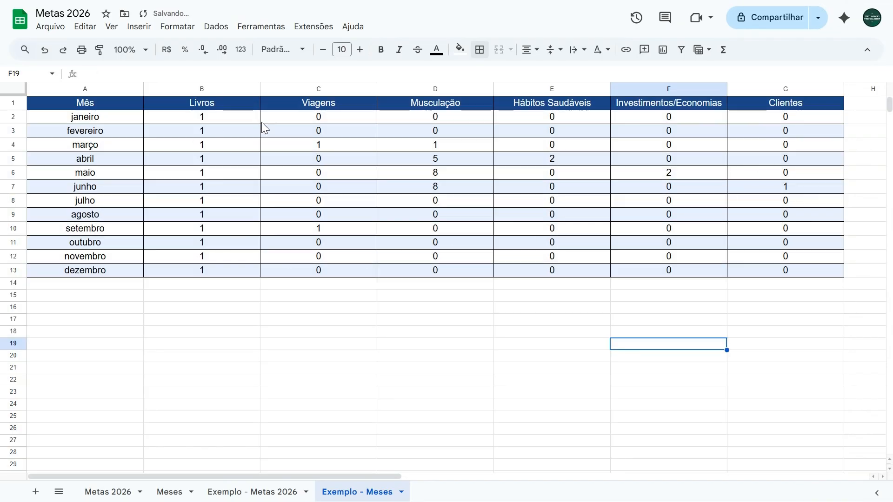